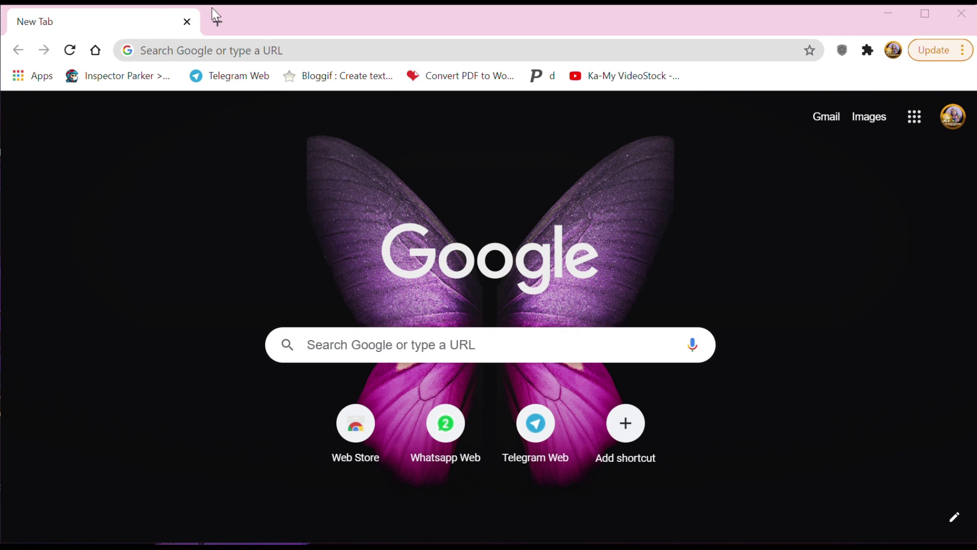
# Step: Search the web for "liveworksheet" and open the Liveworksheets.com site from the results
pyautogui.click(301, 345)
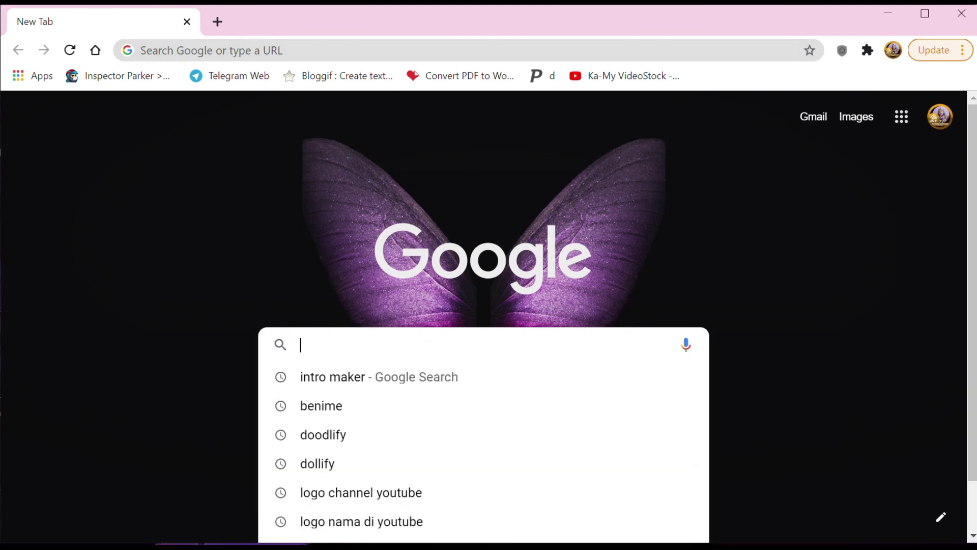
pyautogui.write('li')
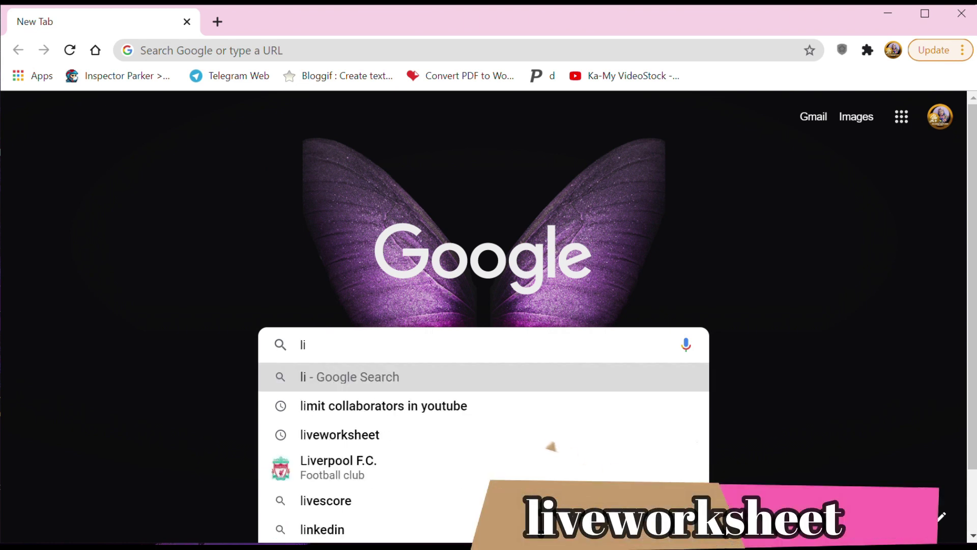
pyautogui.write('vewo')
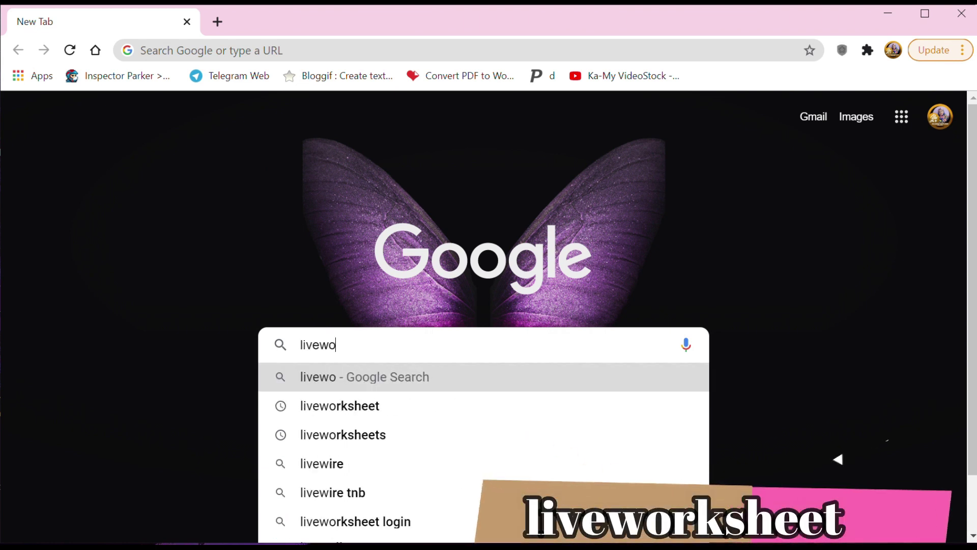
pyautogui.write('rksheet')
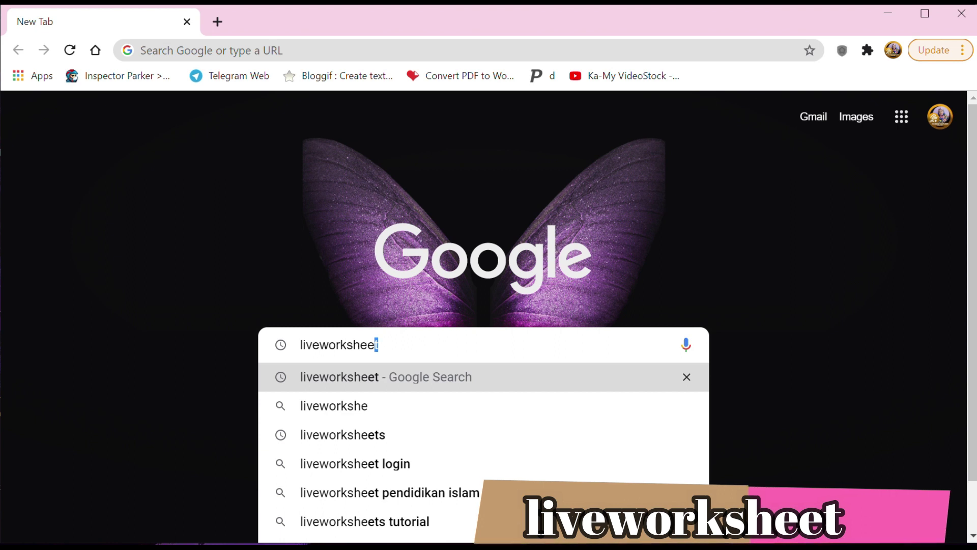
pyautogui.press('Return')
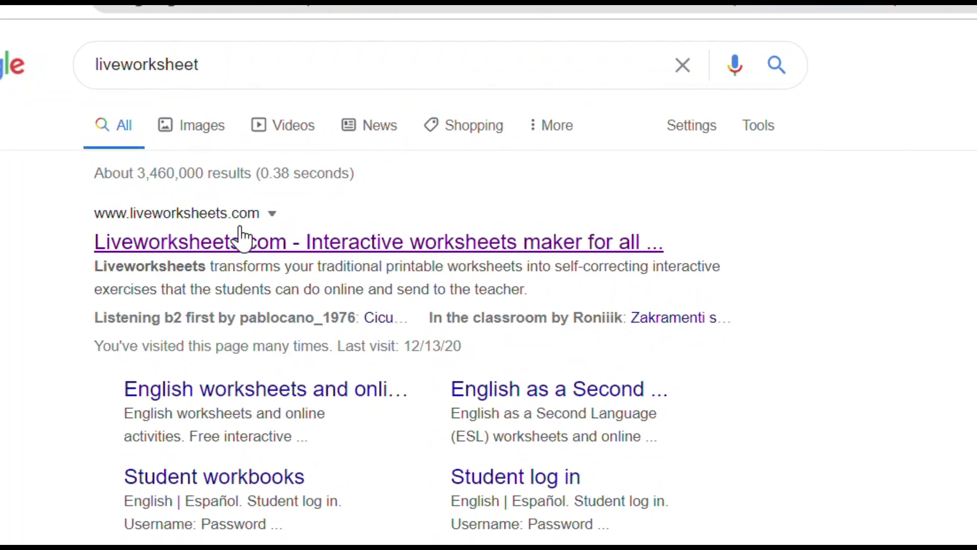
pyautogui.click(307, 242)
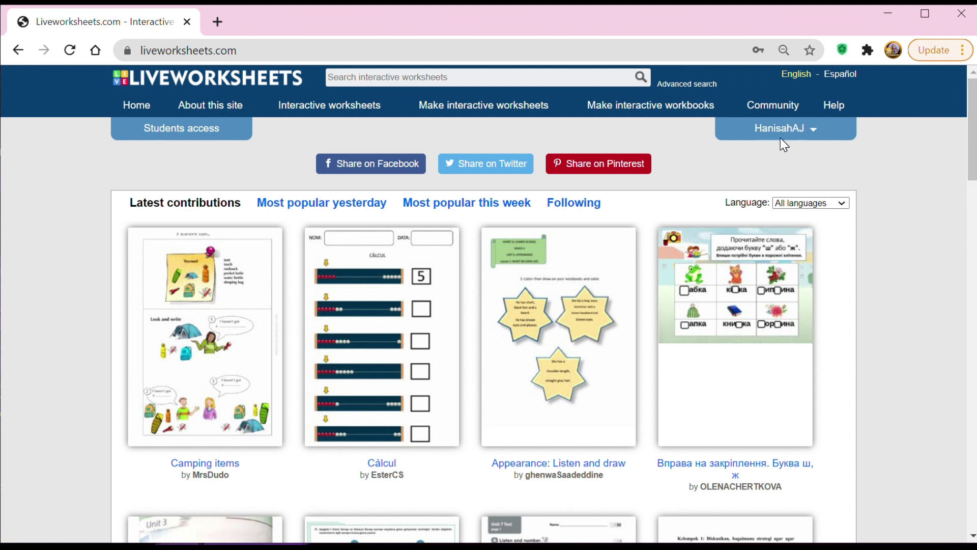
pyautogui.click(815, 136)
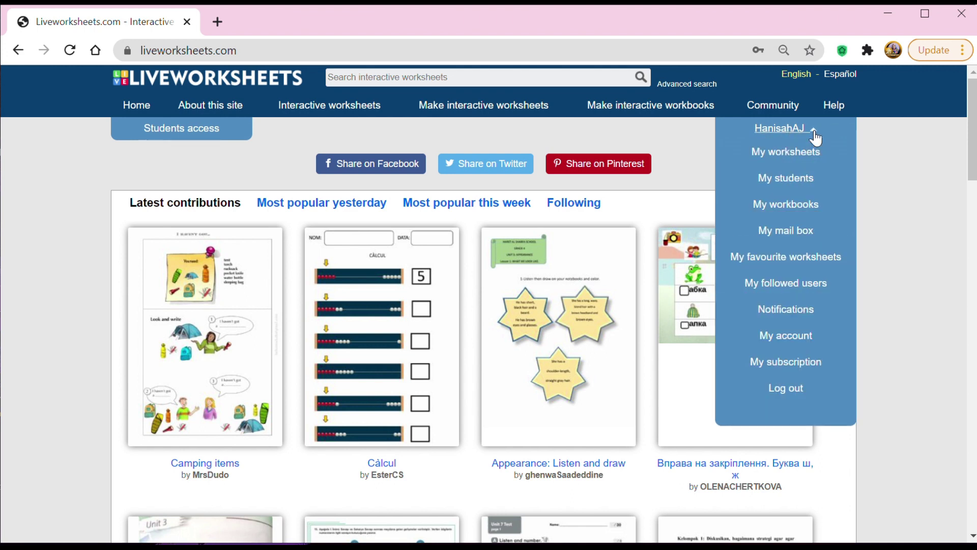
pyautogui.click(897, 154)
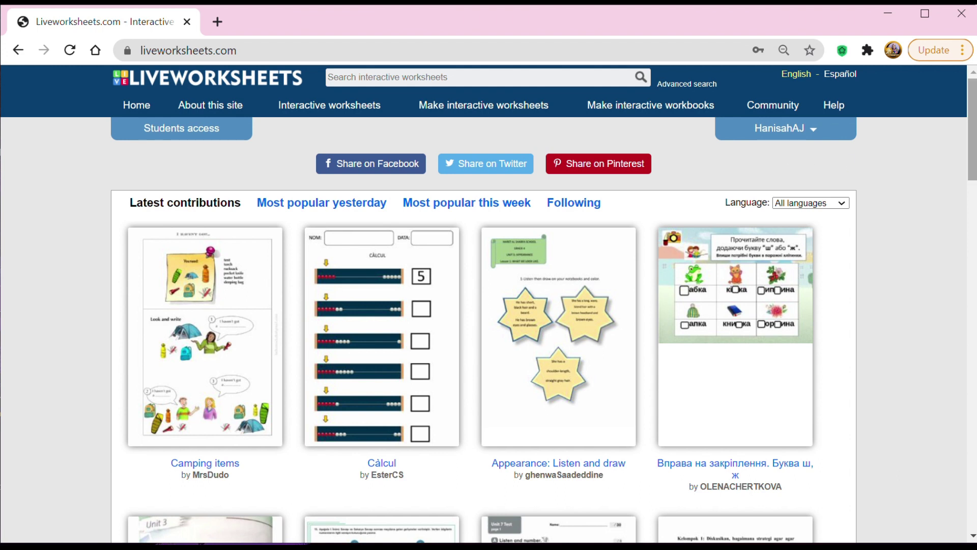
pyautogui.moveTo(974, 120)
pyautogui.mouseDown()
pyautogui.moveTo(975, 151)
pyautogui.moveTo(975, 121)
pyautogui.mouseUp()
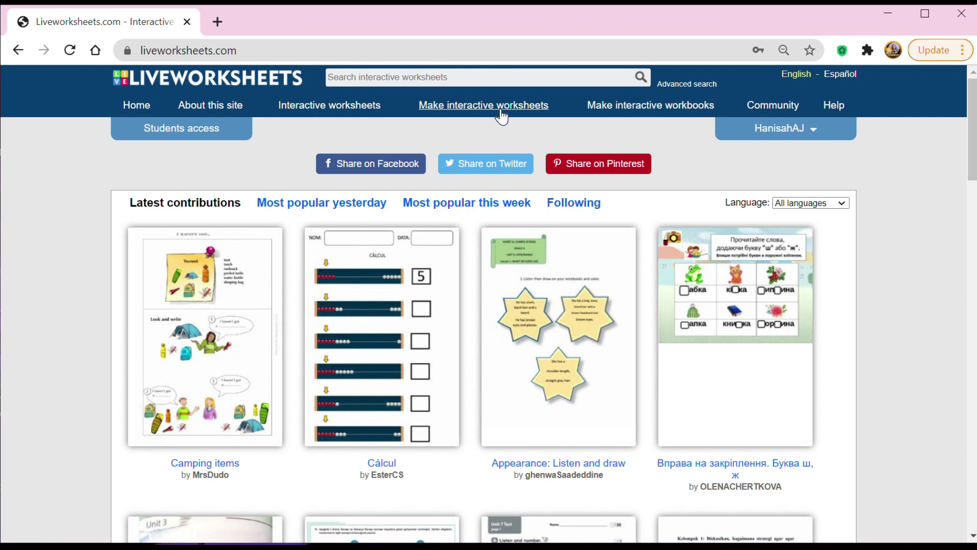
# Step: Start making an interactive worksheet and upload the Latihan Bentuk PDF from the Desktop
pyautogui.moveTo(503, 118)
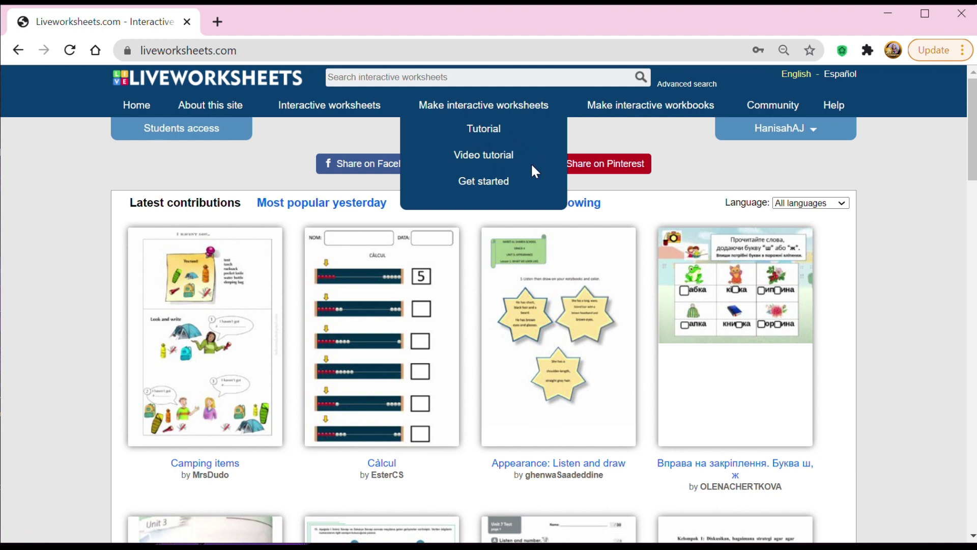
pyautogui.click(480, 182)
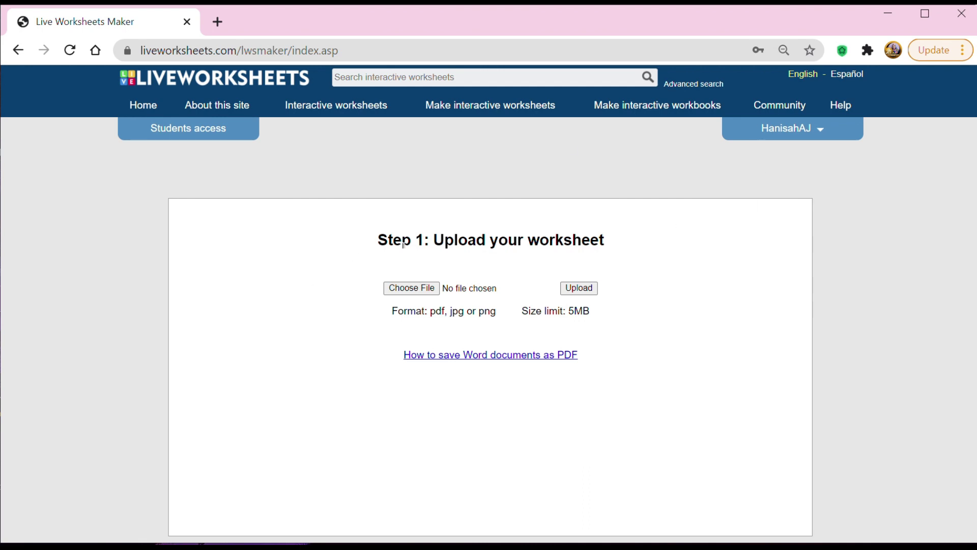
pyautogui.click(416, 291)
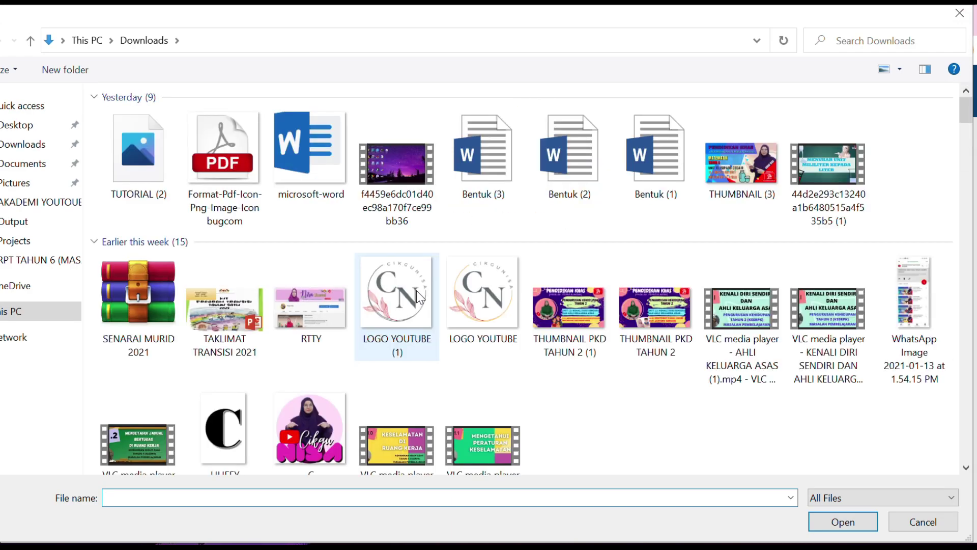
pyautogui.click(32, 130)
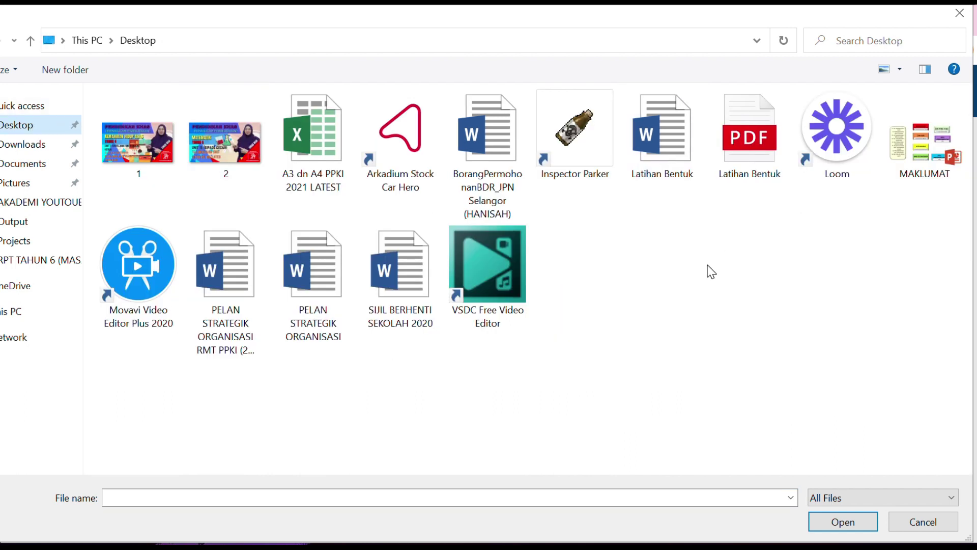
pyautogui.click(762, 163)
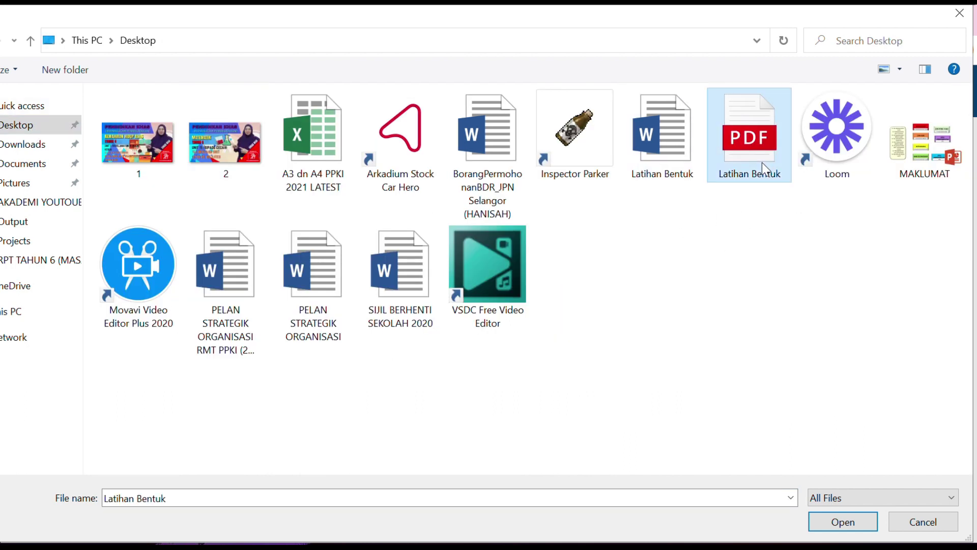
pyautogui.click(845, 523)
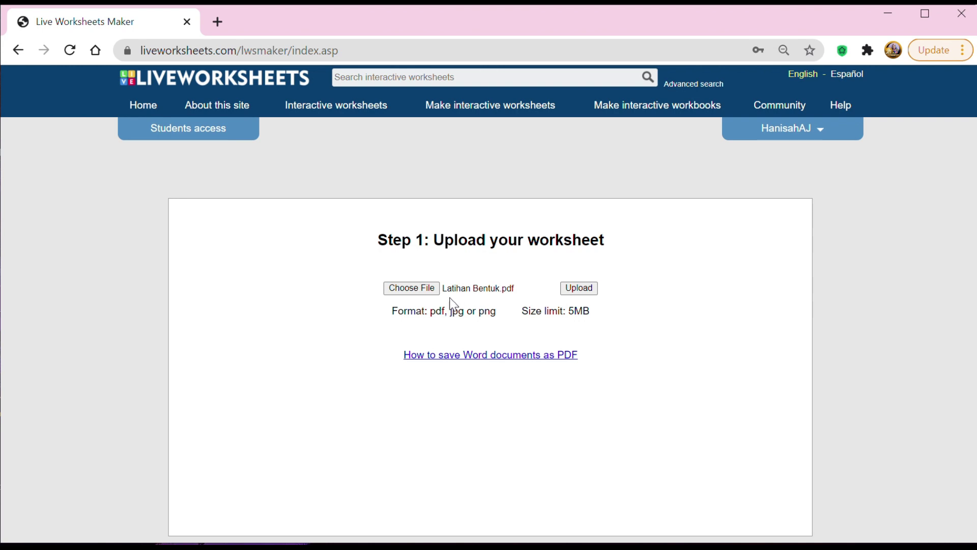
pyautogui.click(583, 291)
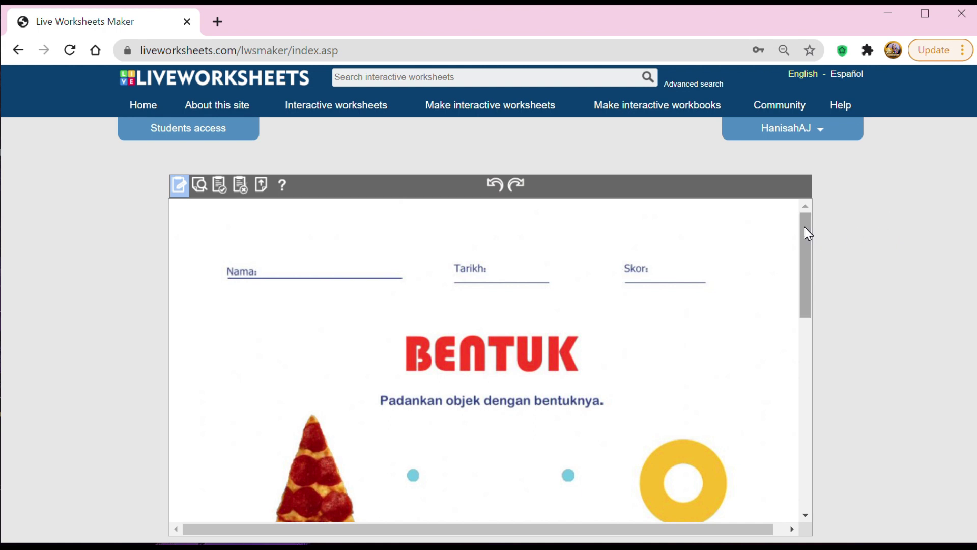
# Step: Draw an answer box around the dot beside the pizza slice on the worksheet
pyautogui.moveTo(804, 229); pyautogui.dragTo(809, 416)
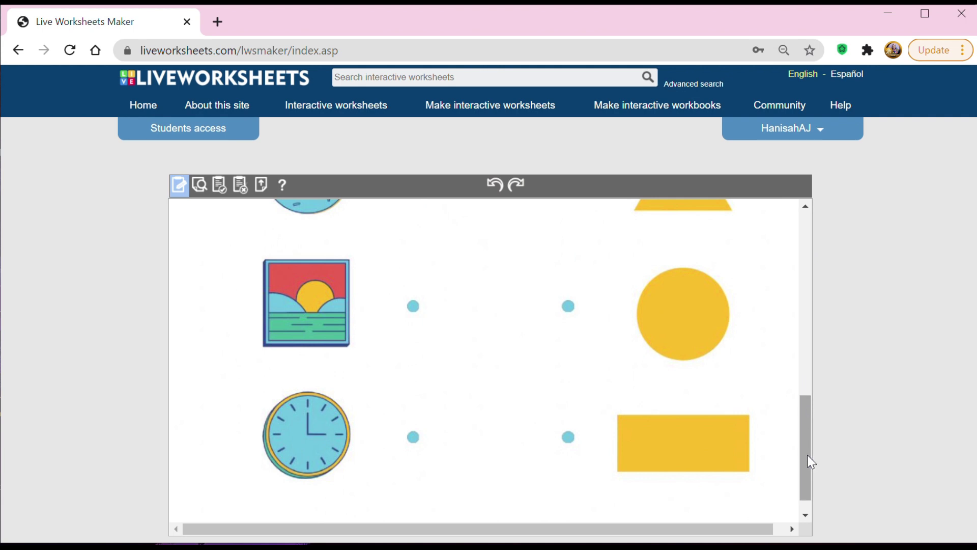
pyautogui.moveTo(812, 491); pyautogui.dragTo(812, 288)
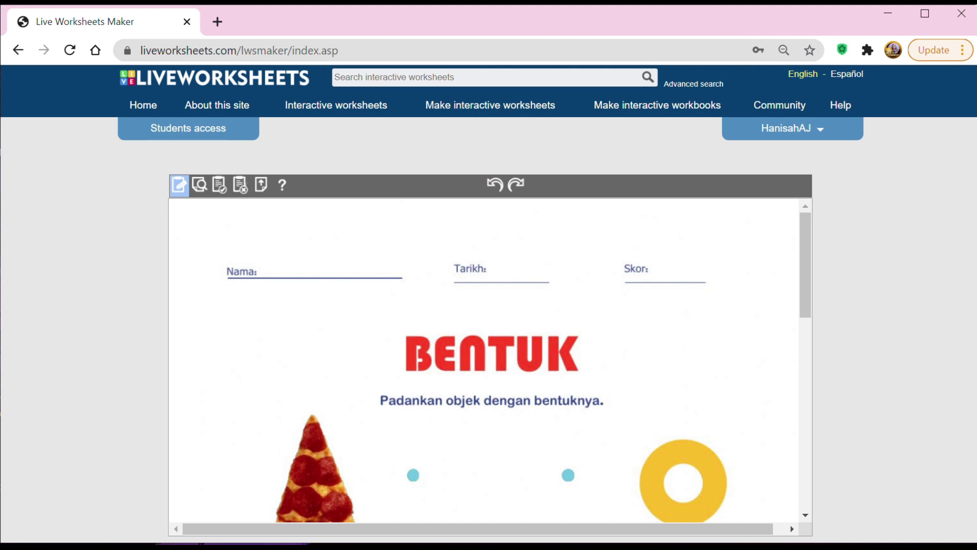
pyautogui.moveTo(804, 237); pyautogui.dragTo(803, 270)
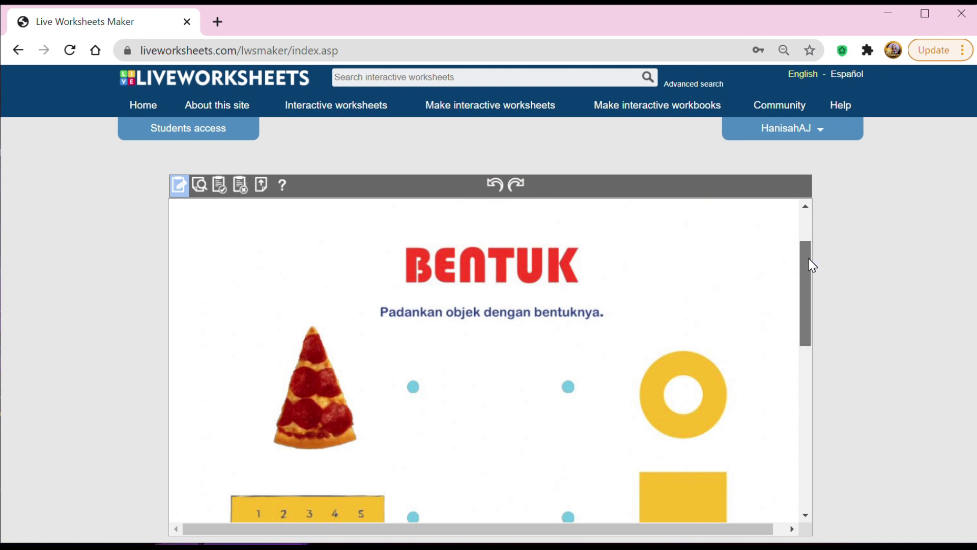
pyautogui.moveTo(809, 264); pyautogui.dragTo(804, 290)
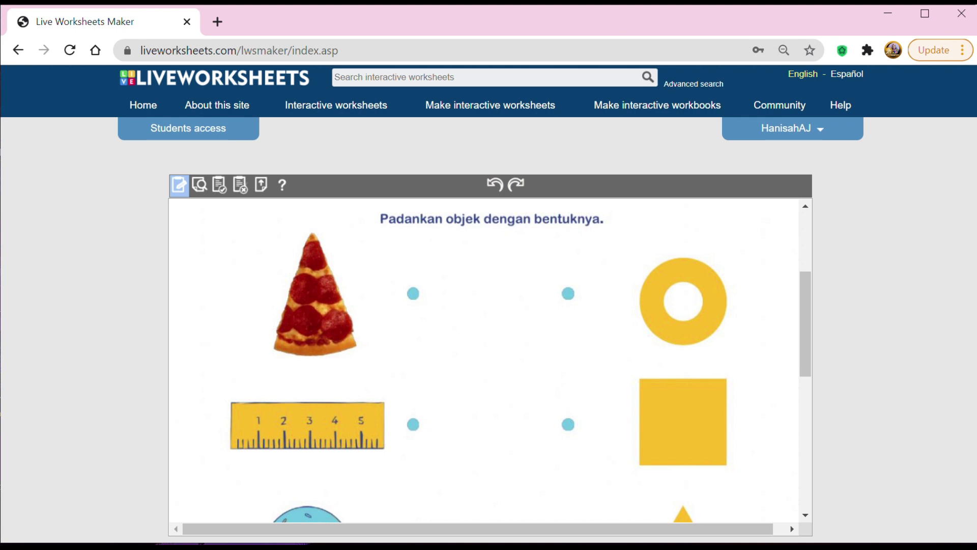
pyautogui.moveTo(805, 298); pyautogui.dragTo(801, 217)
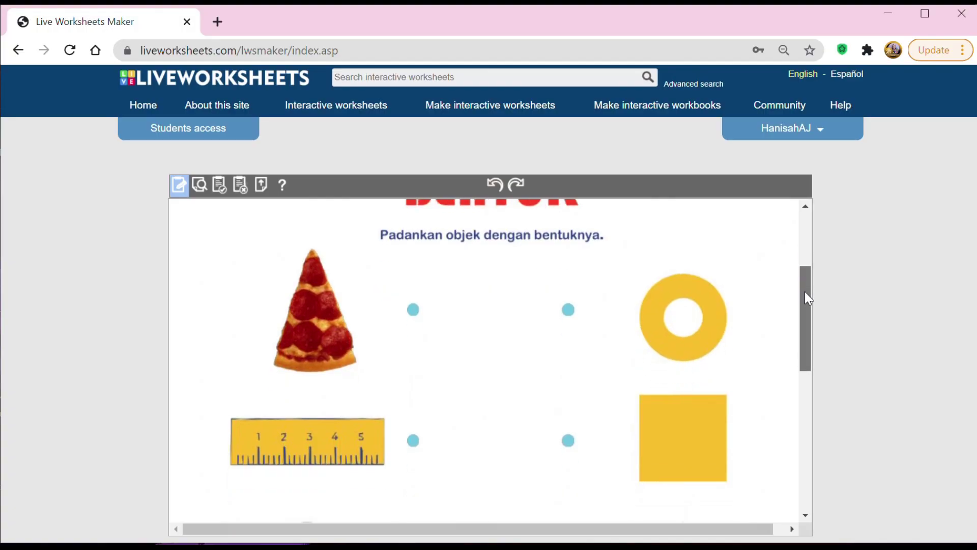
pyautogui.moveTo(805, 291); pyautogui.dragTo(803, 300)
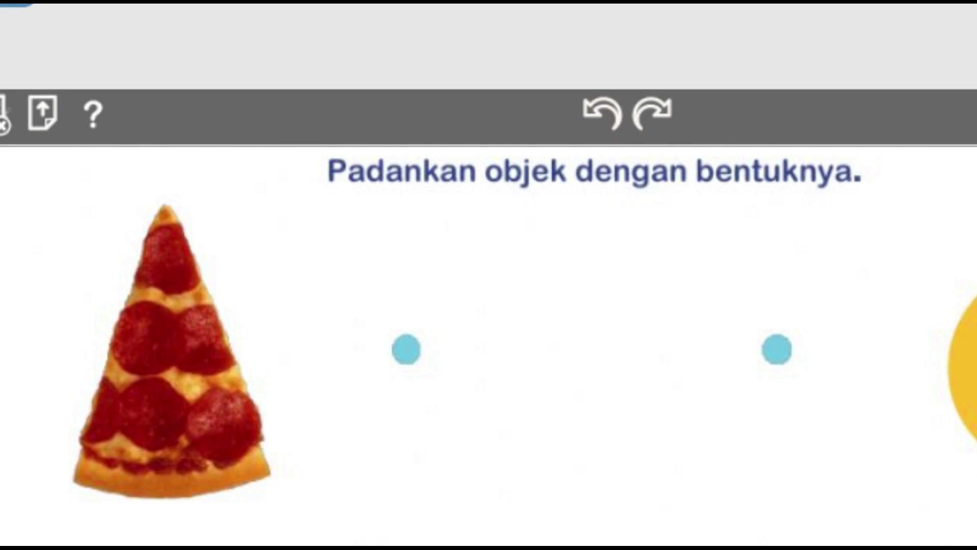
pyautogui.moveTo(364, 313)
pyautogui.mouseDown()
pyautogui.moveTo(372, 373)
pyautogui.moveTo(417, 400)
pyautogui.moveTo(451, 403)
pyautogui.moveTo(458, 390)
pyautogui.mouseUp()
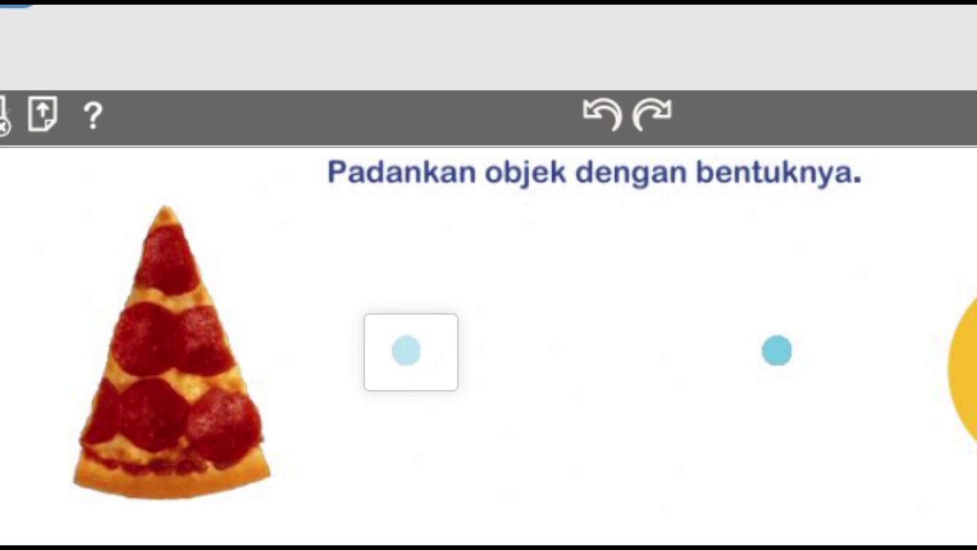
# Step: Enter the matching code join:1 in the answer box beside the pizza slice
pyautogui.click(395, 350)
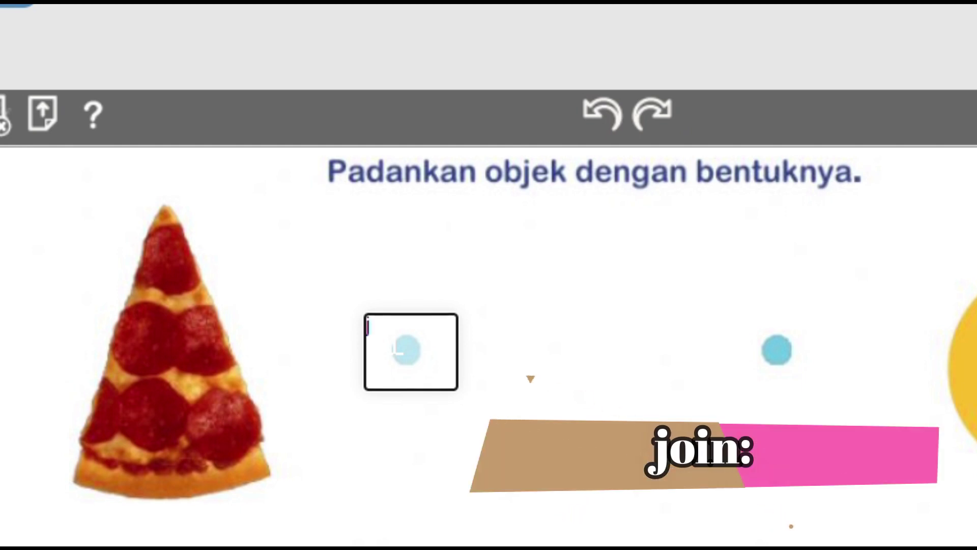
pyautogui.write('joi')
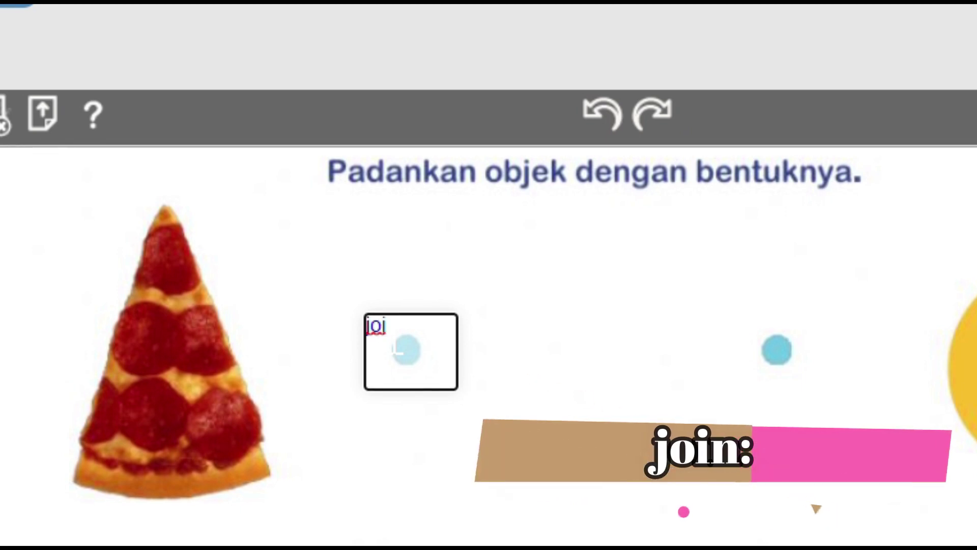
pyautogui.write('in')
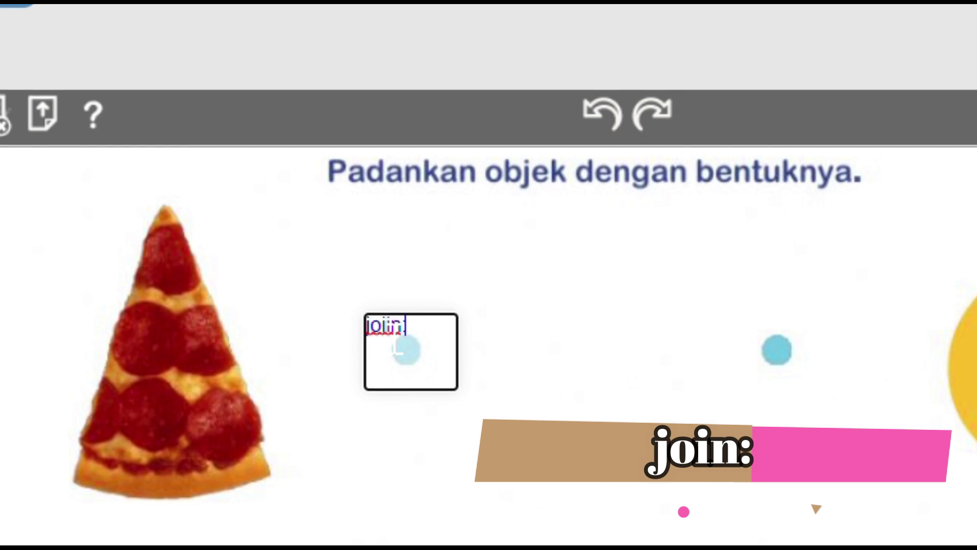
pyautogui.press('BackSpace')
pyautogui.press('BackSpace')
pyautogui.press('BackSpace')
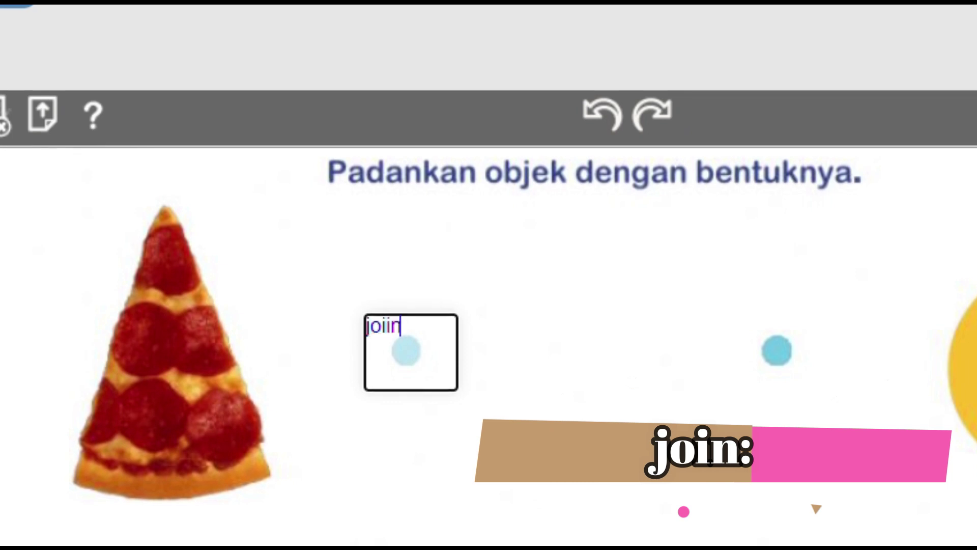
pyautogui.write('in')
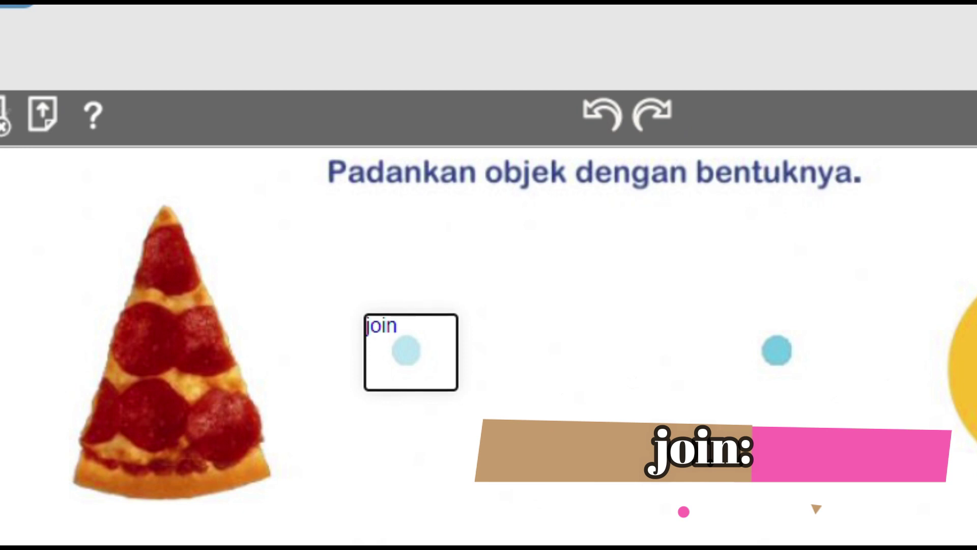
pyautogui.write(':')
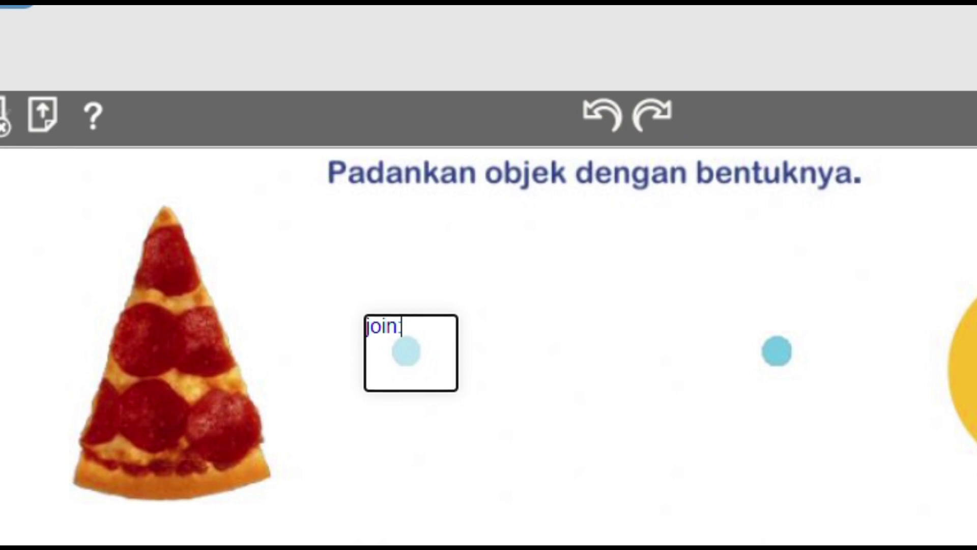
pyautogui.write('1')
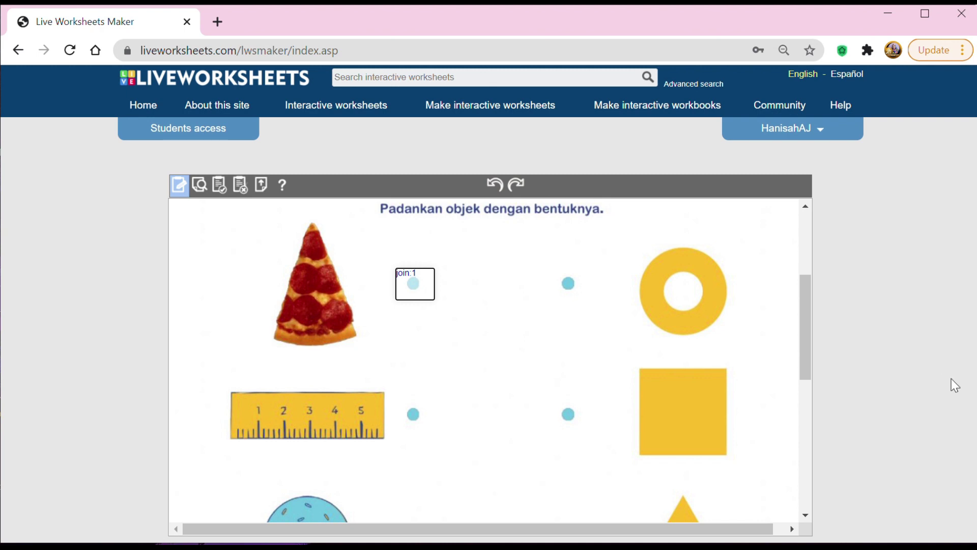
# Step: Draw an answer box around the dot beside the yellow triangle and enter join:1 in it
pyautogui.moveTo(804, 290); pyautogui.dragTo(806, 340)
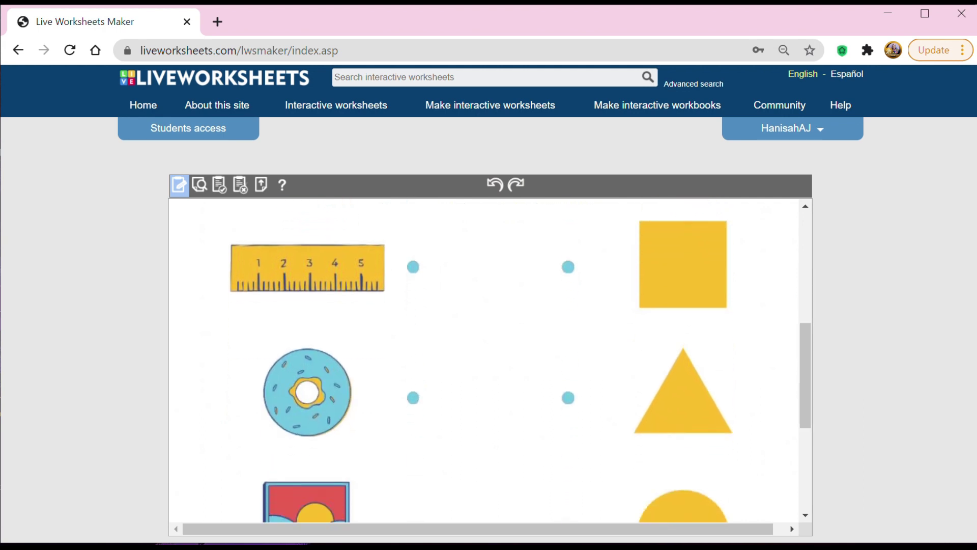
pyautogui.moveTo(552, 385)
pyautogui.mouseDown()
pyautogui.moveTo(554, 407)
pyautogui.moveTo(586, 416)
pyautogui.mouseUp()
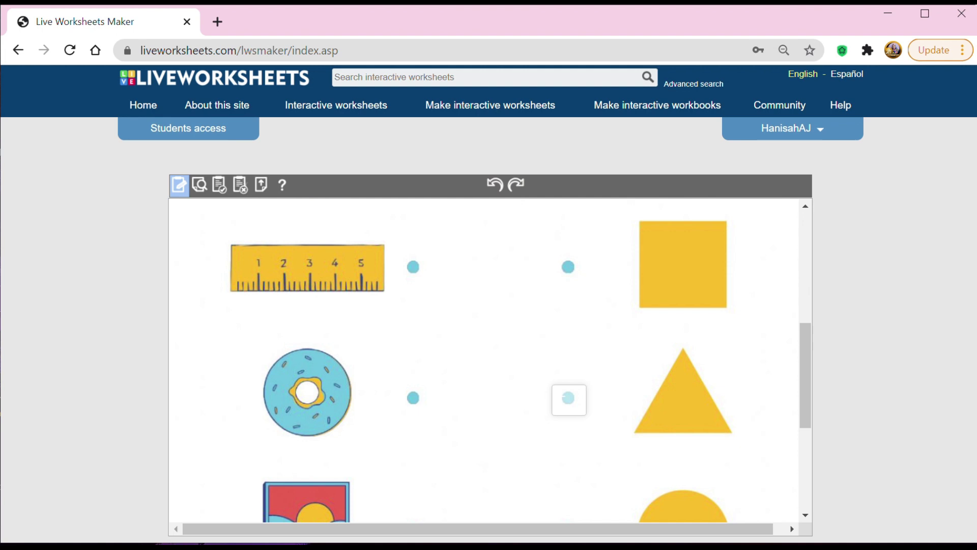
pyautogui.click(569, 399)
pyautogui.write('join:1')
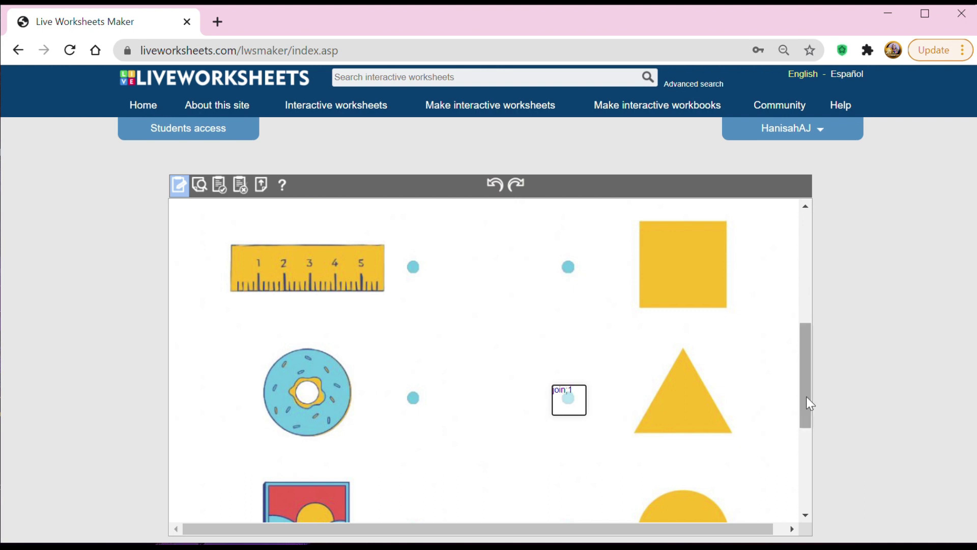
pyautogui.moveTo(806, 396); pyautogui.dragTo(805, 329)
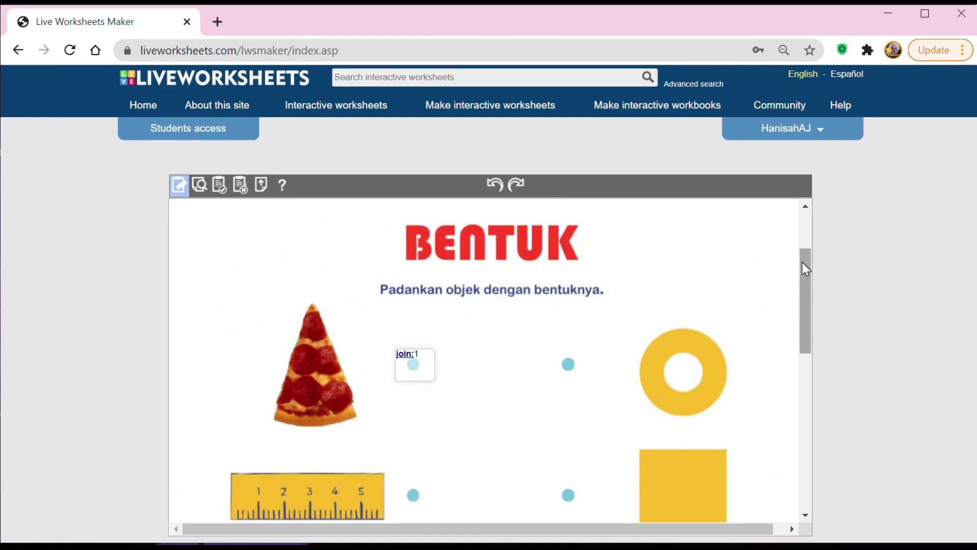
pyautogui.moveTo(801, 262); pyautogui.dragTo(812, 324)
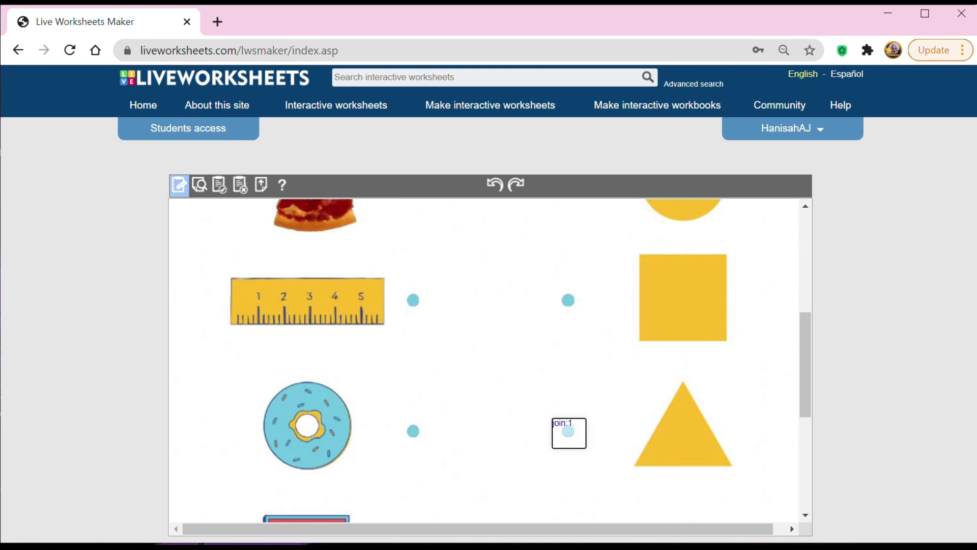
# Step: Draw an answer box around the dot beside the ruler and enter the matching code join:2 in it
pyautogui.moveTo(811, 368); pyautogui.dragTo(813, 328)
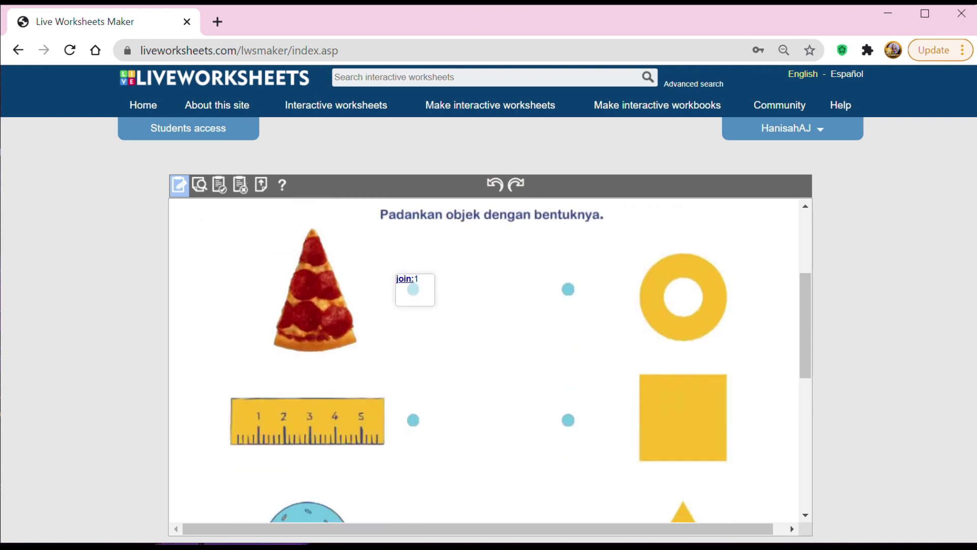
pyautogui.moveTo(402, 402)
pyautogui.mouseDown()
pyautogui.moveTo(403, 433)
pyautogui.moveTo(428, 437)
pyautogui.mouseUp()
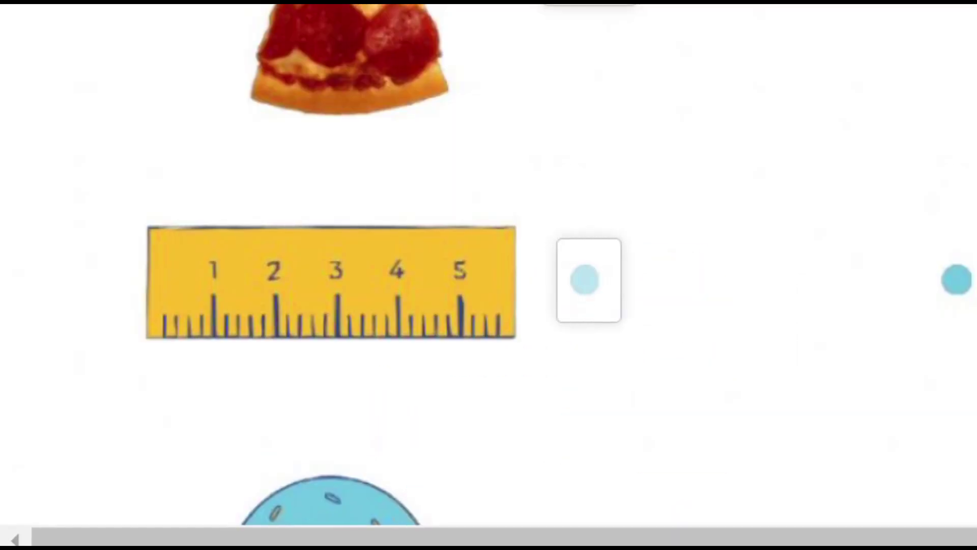
pyautogui.moveTo(621, 323); pyautogui.dragTo(633, 322)
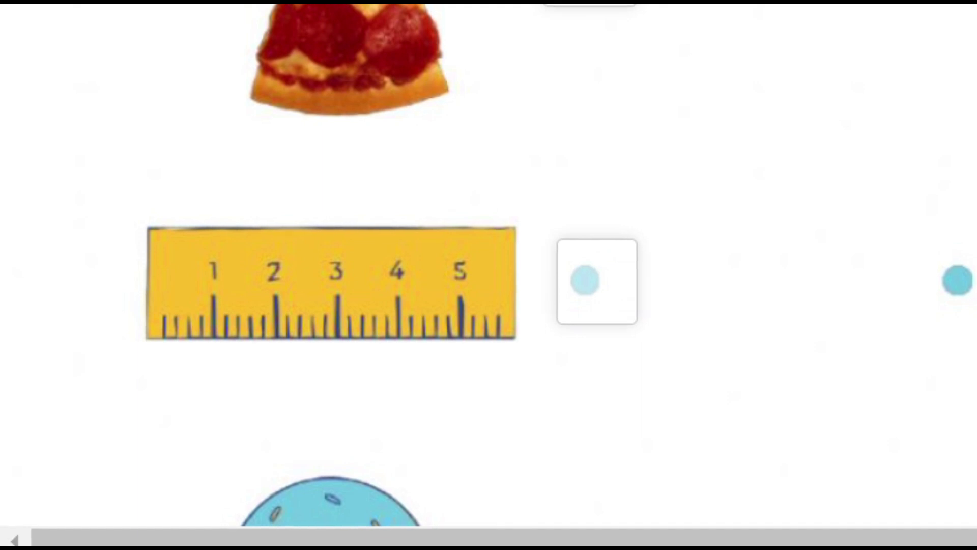
pyautogui.click(597, 283)
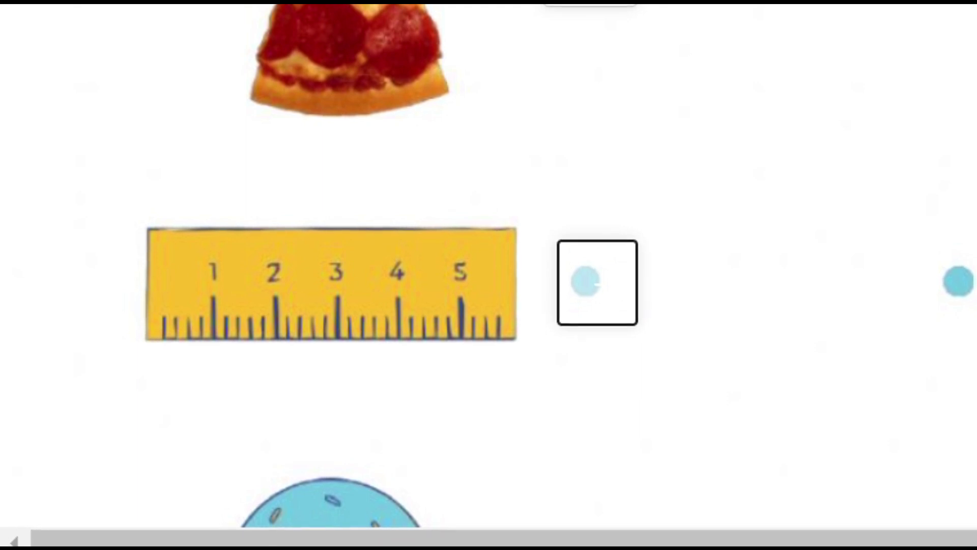
pyautogui.write('join')
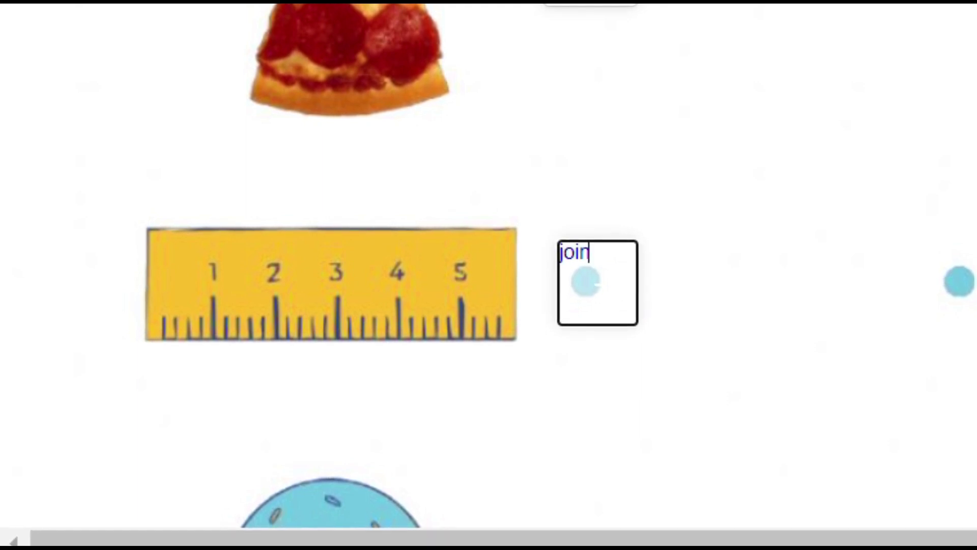
pyautogui.write(':')
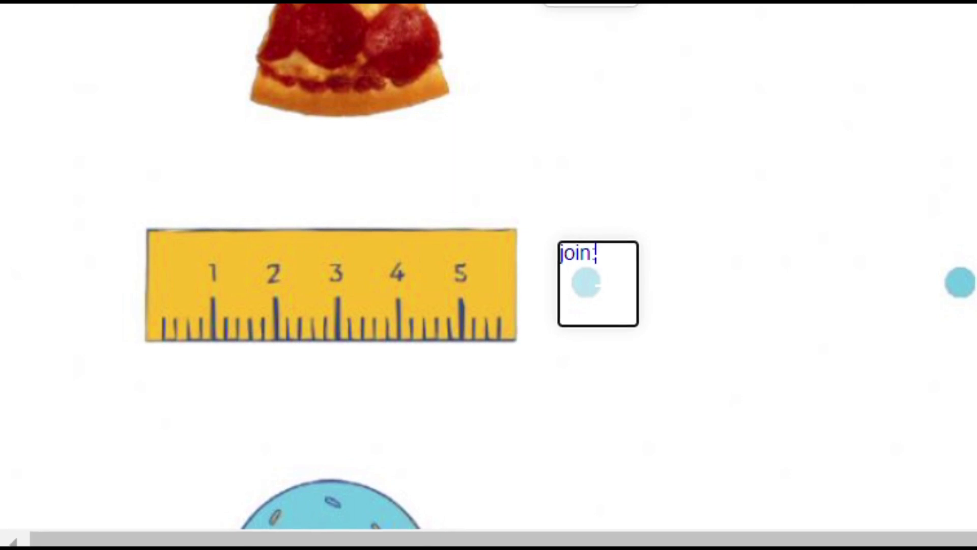
pyautogui.write('2')
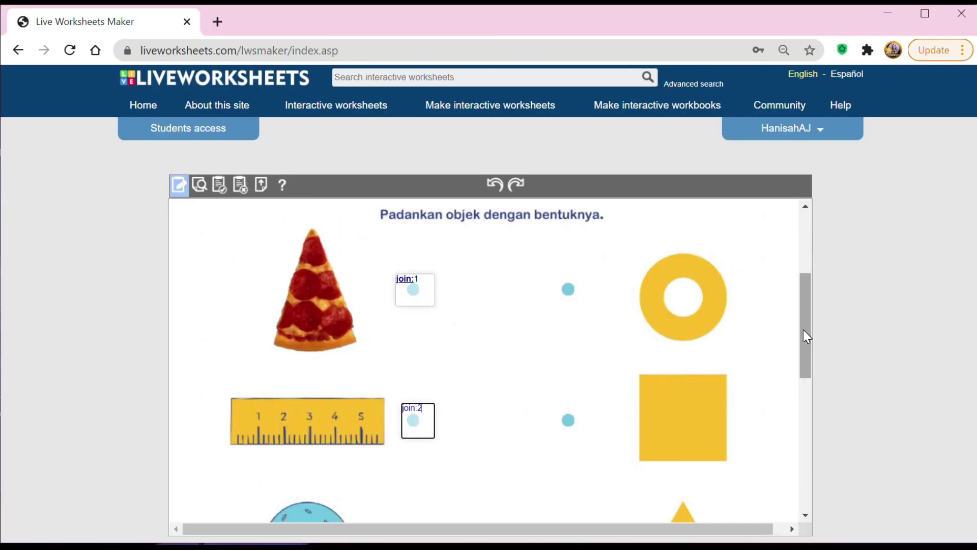
# Step: Draw an answer box around the dot beside the yellow rectangle and enter join:2 in it
pyautogui.moveTo(804, 330); pyautogui.dragTo(812, 472)
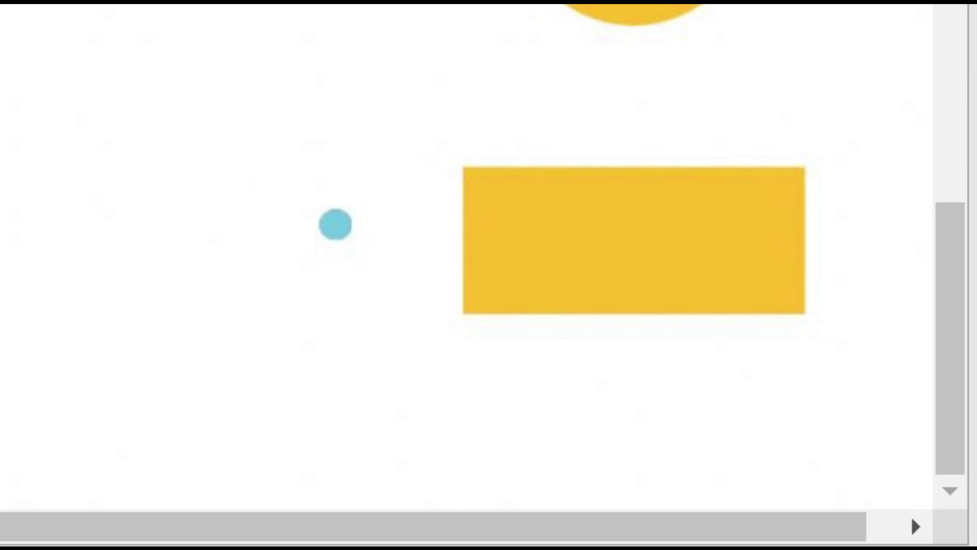
pyautogui.moveTo(546, 399); pyautogui.dragTo(588, 434)
pyautogui.moveTo(386, 281); pyautogui.dragTo(395, 286)
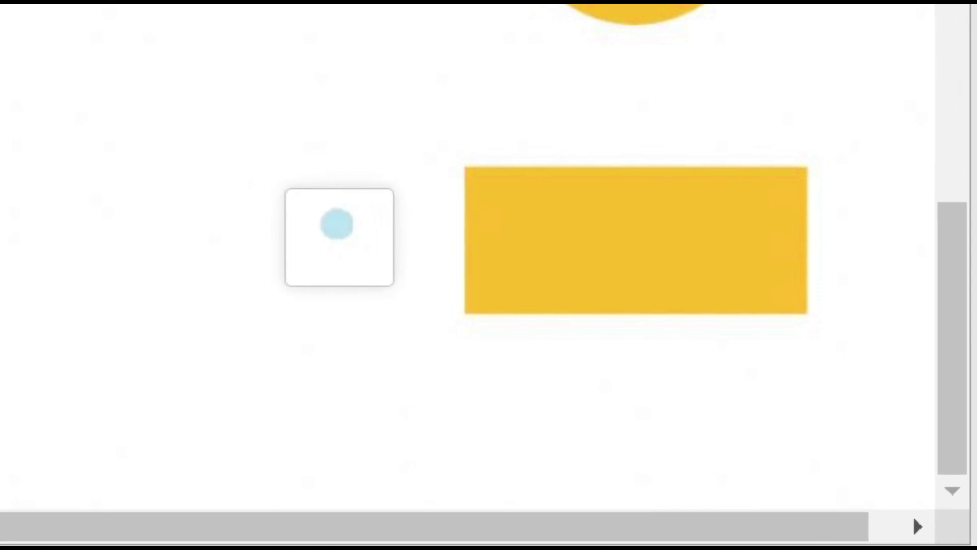
pyautogui.write('jo')
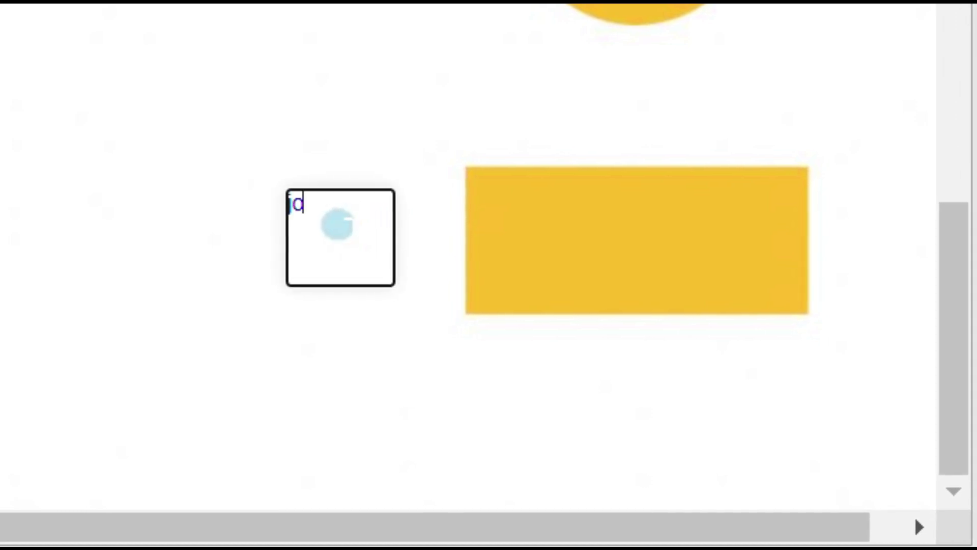
pyautogui.write('in')
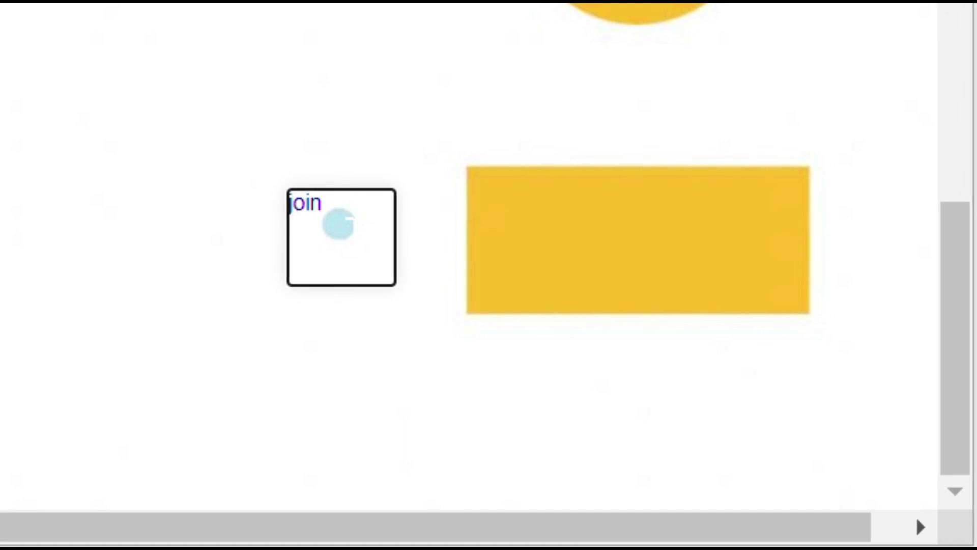
pyautogui.write(':2')
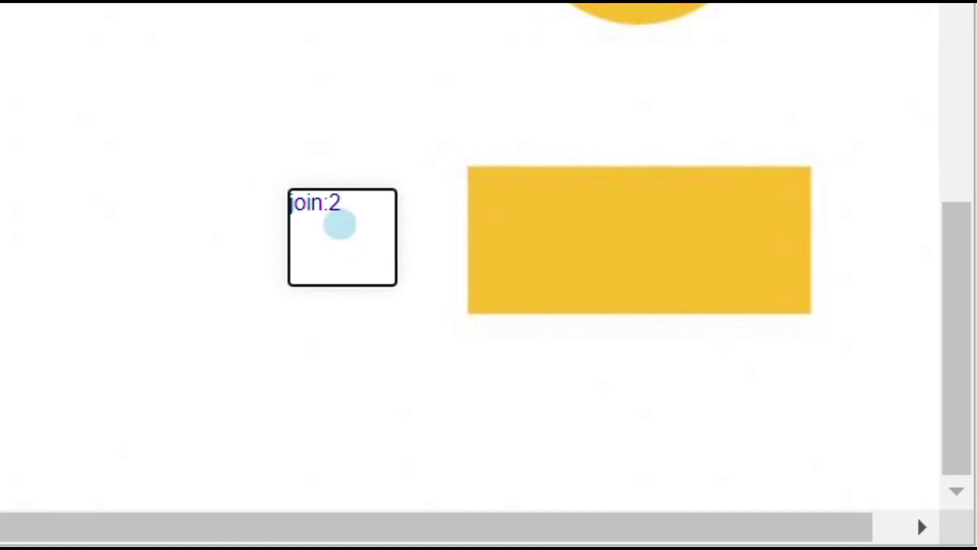
pyautogui.moveTo(959, 355); pyautogui.dragTo(938, 349)
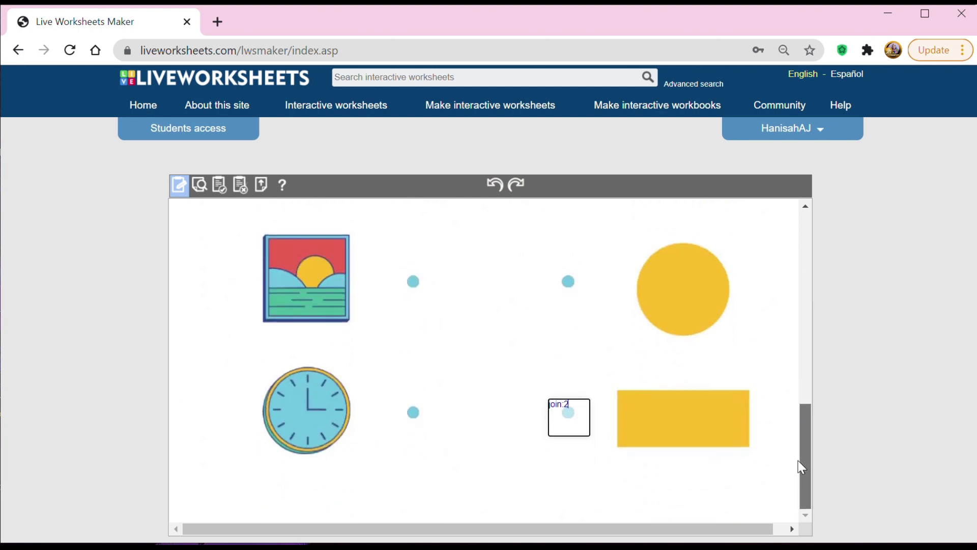
# Step: Open the worksheet preview and go to the matching exercise below the title
pyautogui.moveTo(802, 467); pyautogui.dragTo(812, 414)
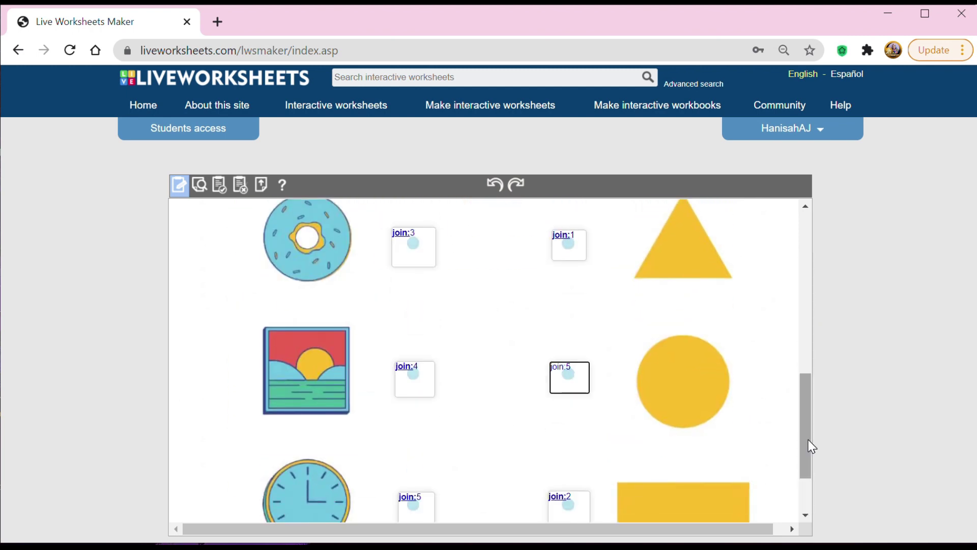
pyautogui.moveTo(809, 445); pyautogui.dragTo(814, 343)
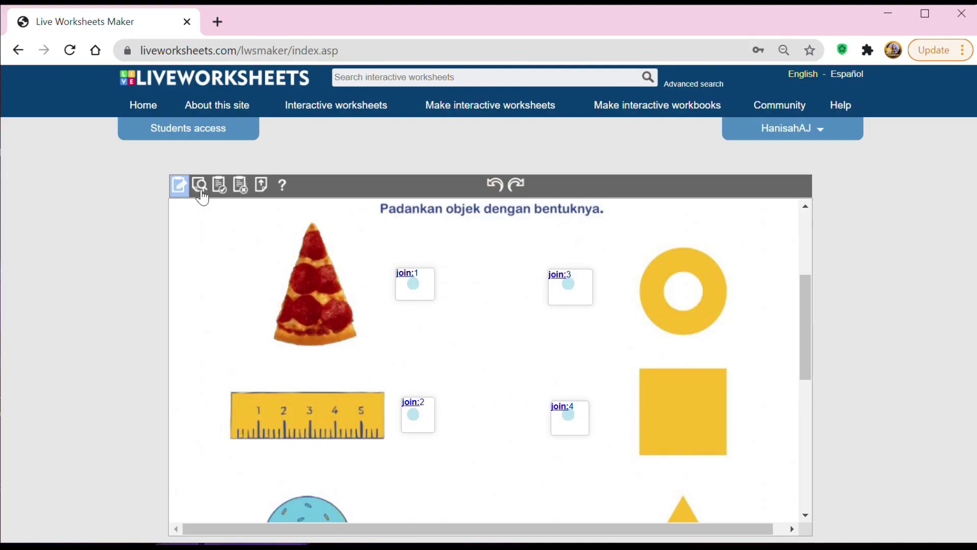
pyautogui.click(334, 244)
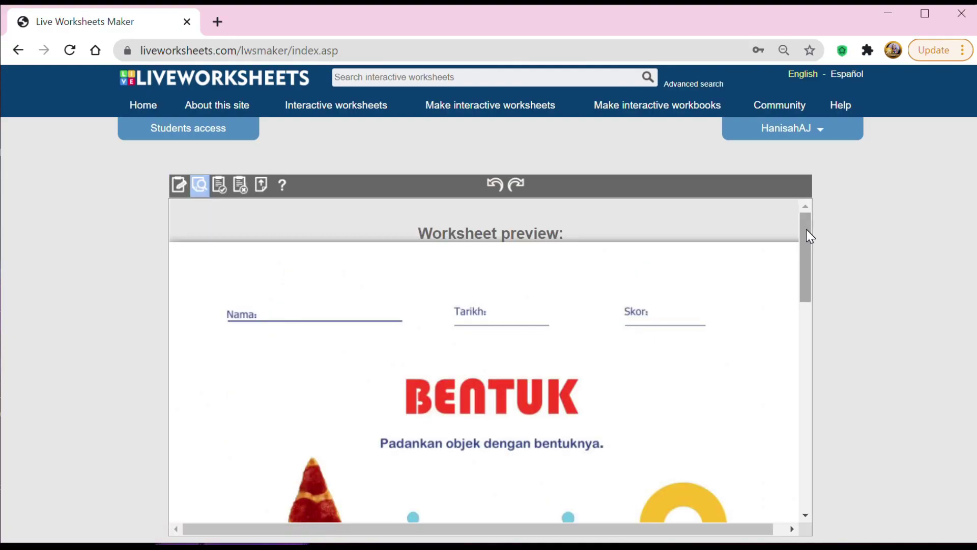
pyautogui.moveTo(806, 229); pyautogui.dragTo(804, 289)
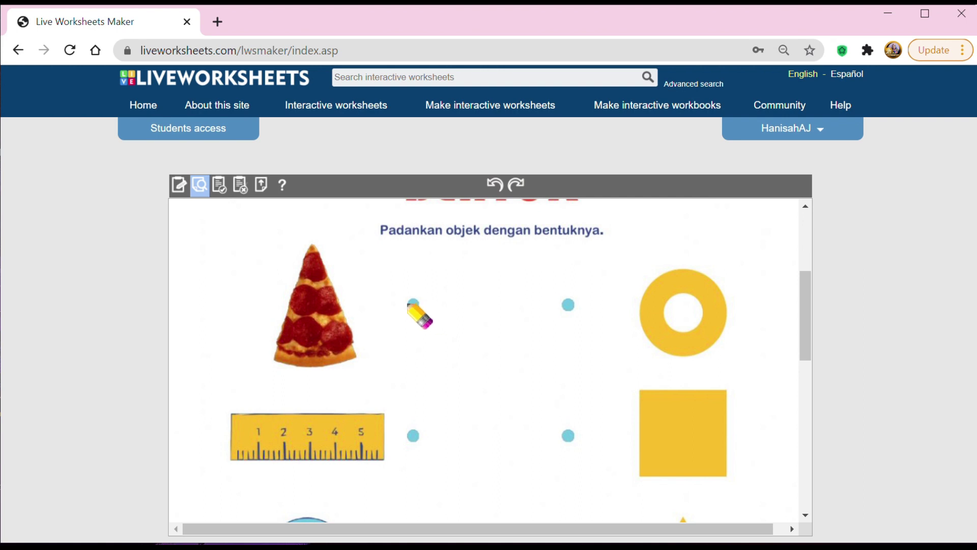
# Step: In the preview, connect the pizza to the triangle, donut to ring, clock to circle, ruler to rectangle and picture to square
pyautogui.moveTo(415, 309)
pyautogui.mouseDown()
pyautogui.moveTo(523, 483)
pyautogui.moveTo(567, 521)
pyautogui.moveTo(585, 493)
pyautogui.moveTo(568, 470)
pyautogui.mouseUp()
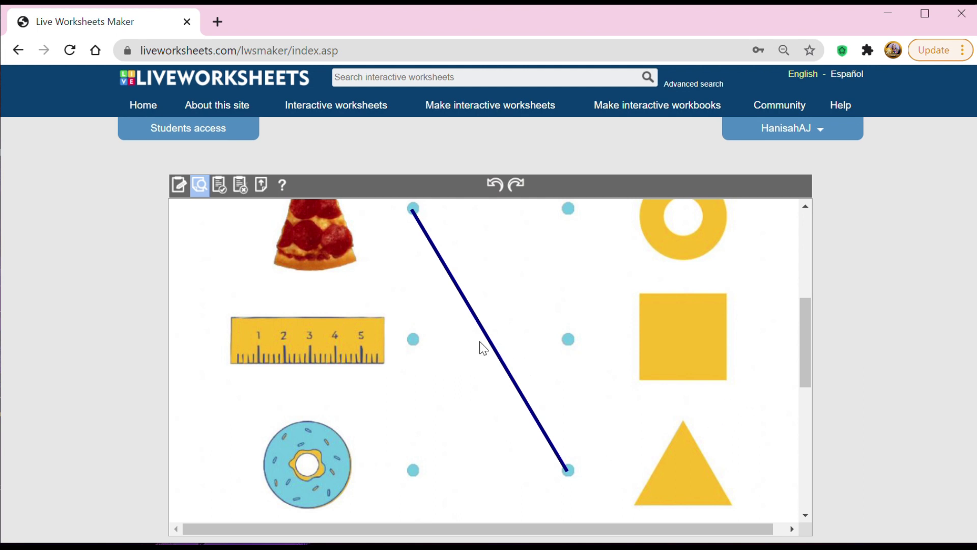
pyautogui.moveTo(805, 318); pyautogui.dragTo(801, 393)
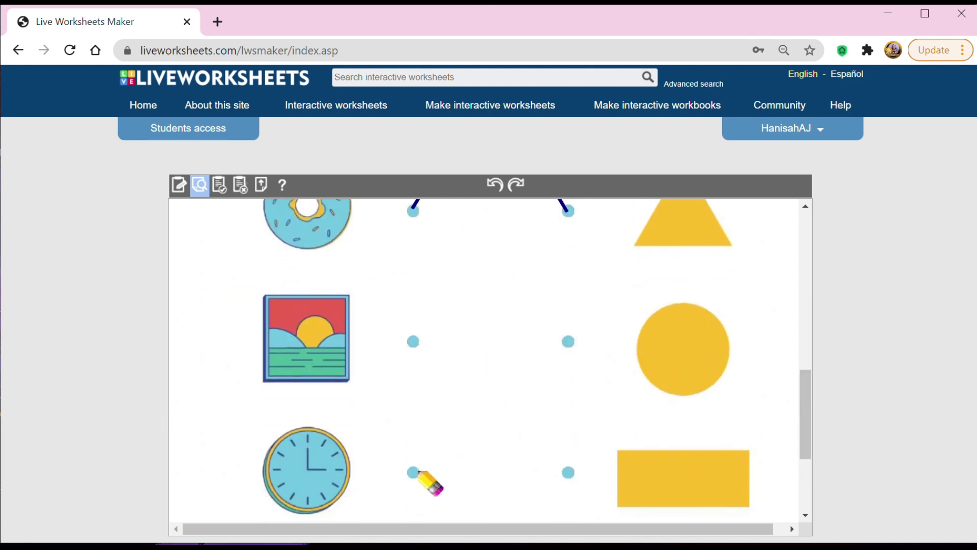
pyautogui.moveTo(413, 472)
pyautogui.mouseDown()
pyautogui.moveTo(590, 345)
pyautogui.moveTo(570, 342)
pyautogui.mouseUp()
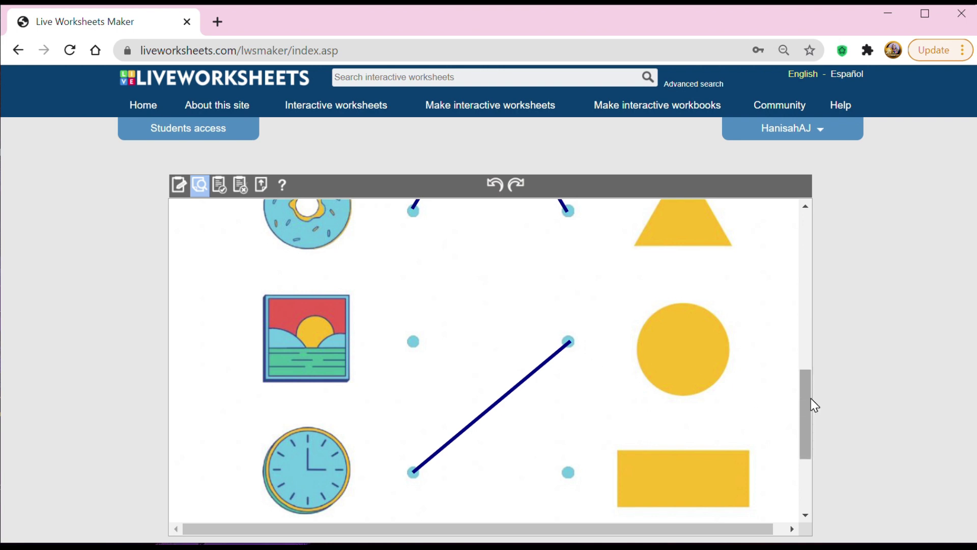
pyautogui.moveTo(810, 398); pyautogui.dragTo(806, 354)
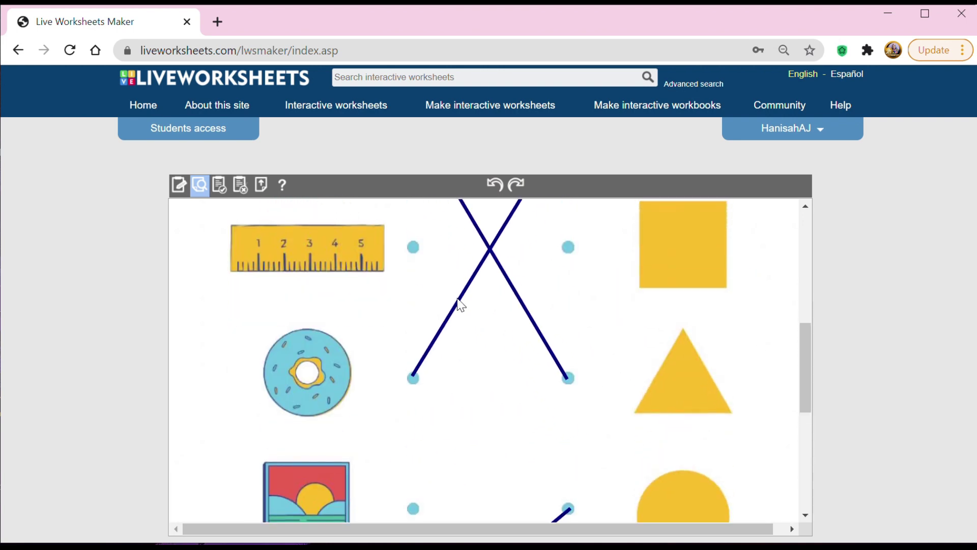
pyautogui.moveTo(414, 248)
pyautogui.mouseDown()
pyautogui.moveTo(589, 539)
pyautogui.moveTo(556, 533)
pyautogui.moveTo(566, 443)
pyautogui.mouseUp()
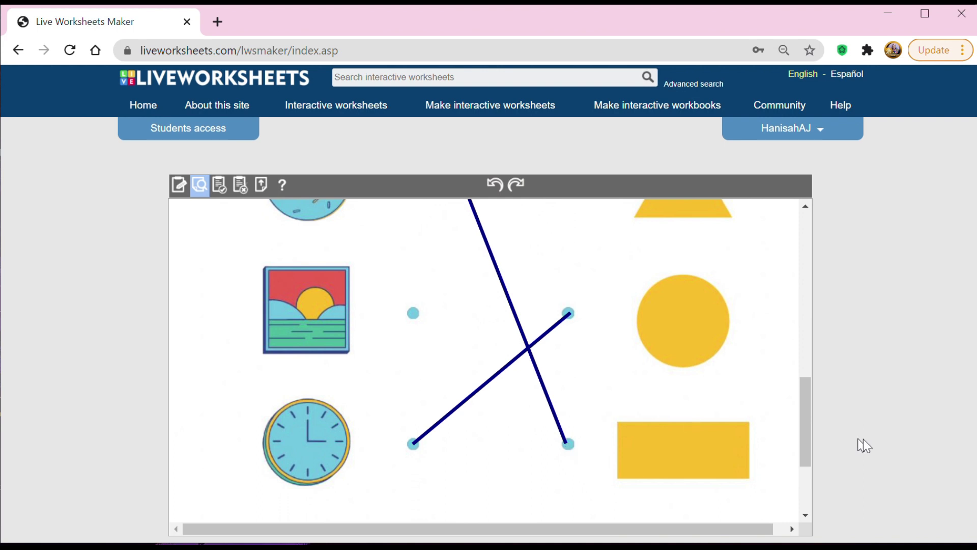
pyautogui.moveTo(809, 427); pyautogui.dragTo(800, 377)
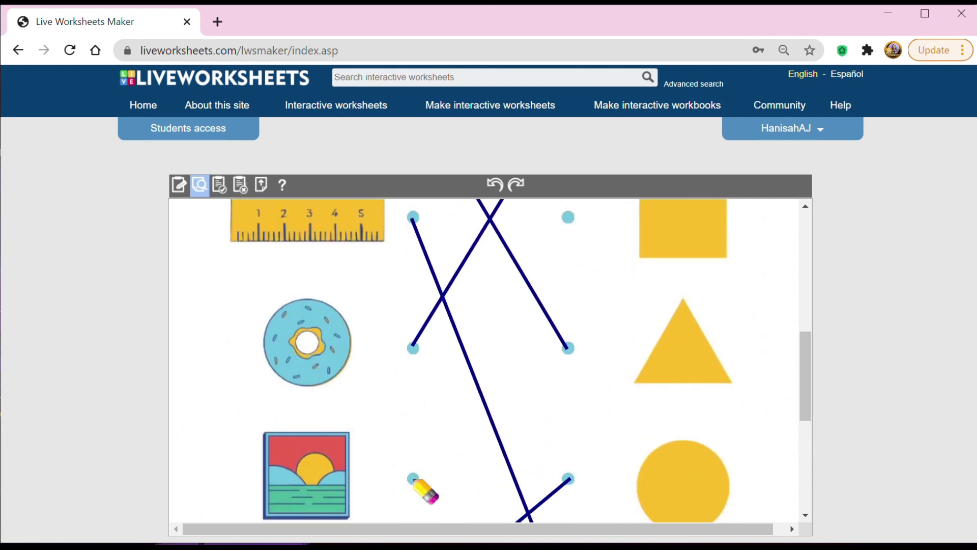
pyautogui.moveTo(412, 477); pyautogui.dragTo(568, 245)
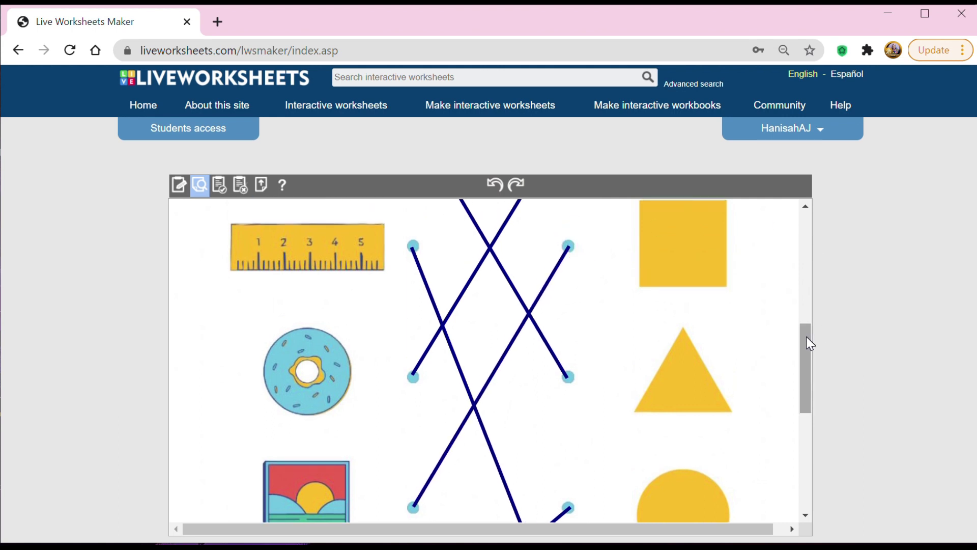
# Step: Finish the previewed exercise and check the score and the marked matches
pyautogui.moveTo(807, 340); pyautogui.dragTo(788, 442)
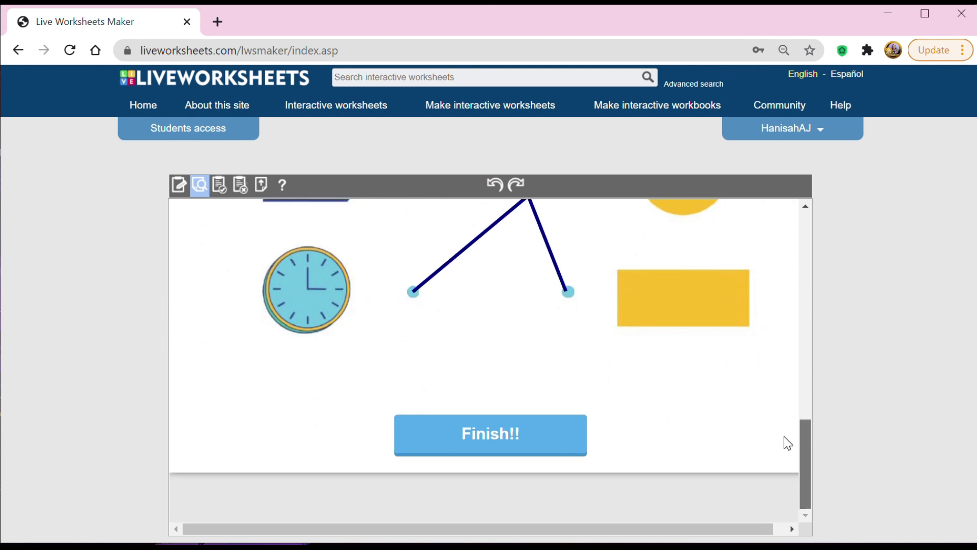
pyautogui.click(506, 442)
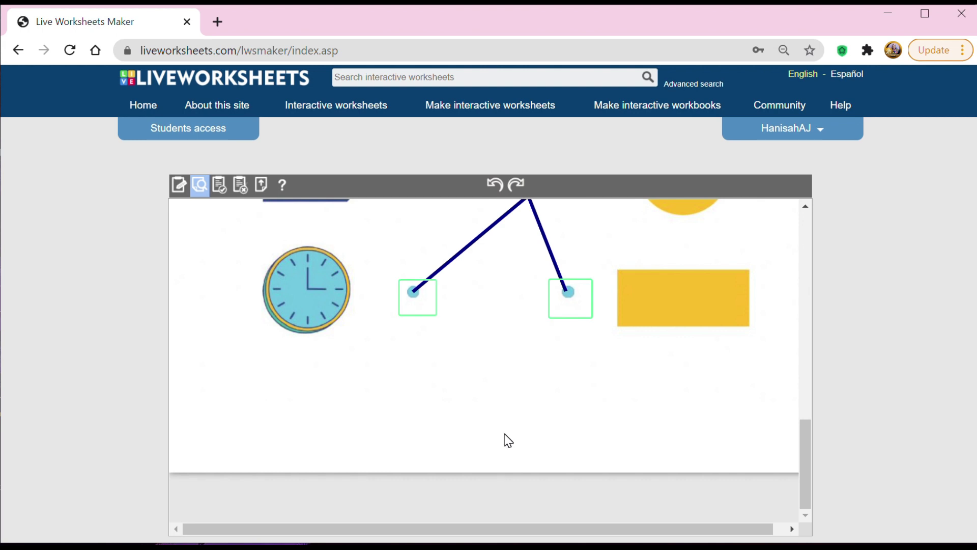
pyautogui.moveTo(805, 463); pyautogui.dragTo(809, 250)
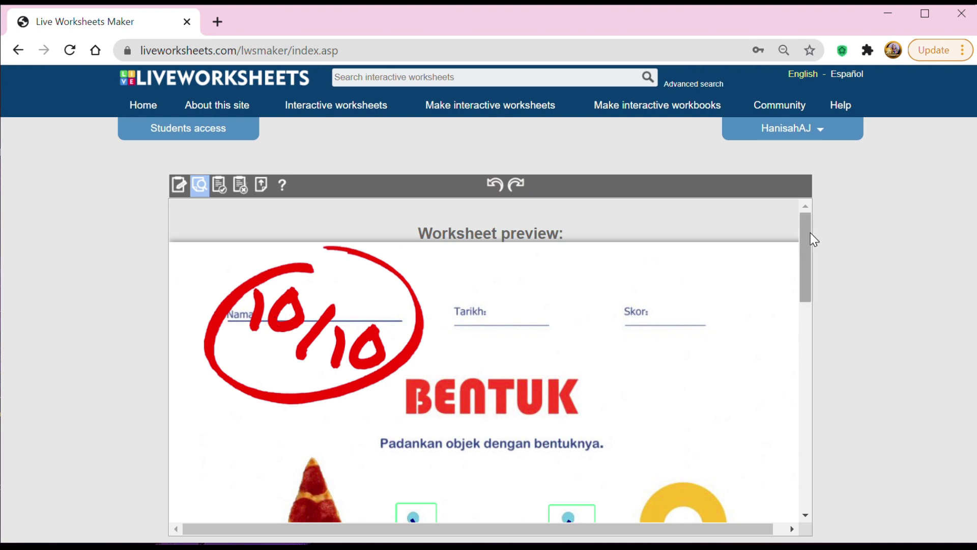
pyautogui.moveTo(810, 233); pyautogui.dragTo(790, 252)
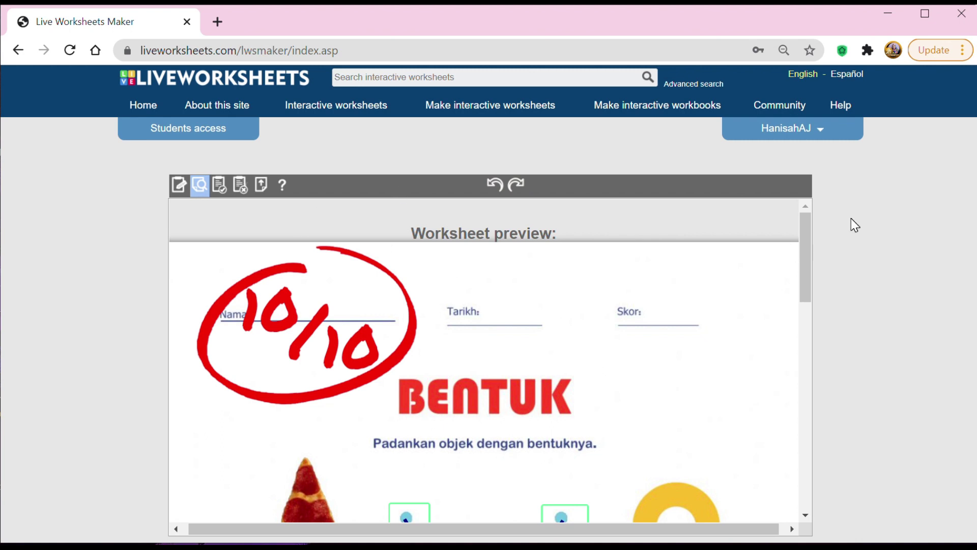
pyautogui.moveTo(805, 228); pyautogui.dragTo(801, 301)
# Step: Save the interactive worksheet and choose to share it with other teachers
pyautogui.rightClick(422, 269)
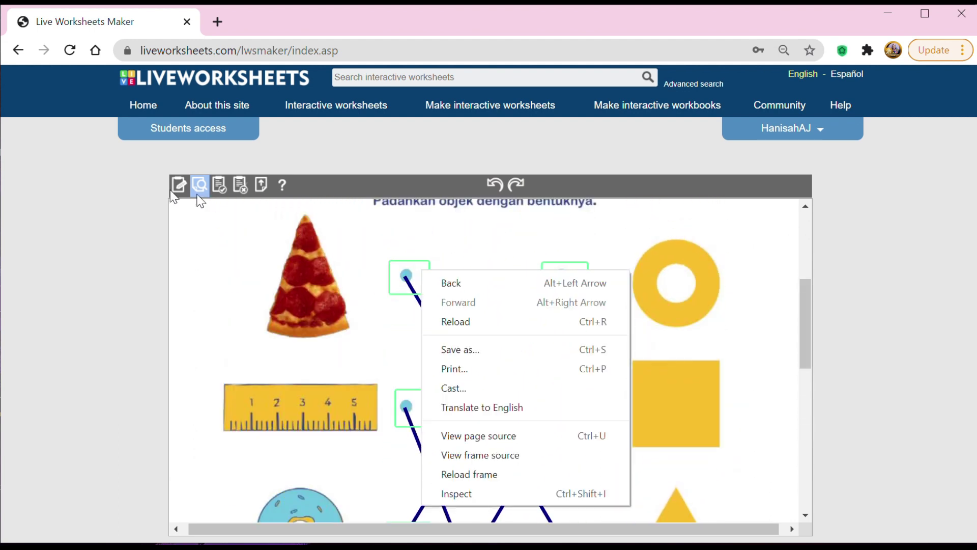
pyautogui.click(517, 233)
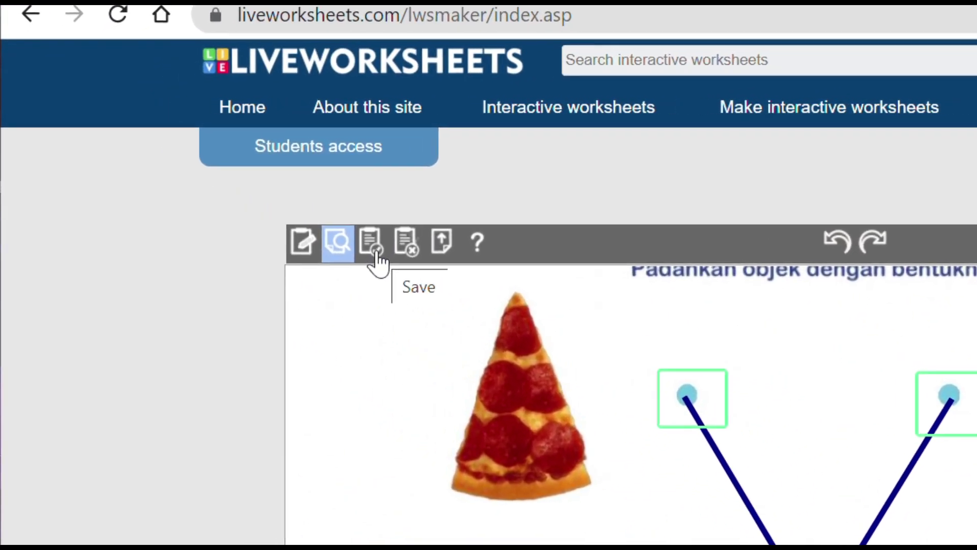
pyautogui.click(400, 262)
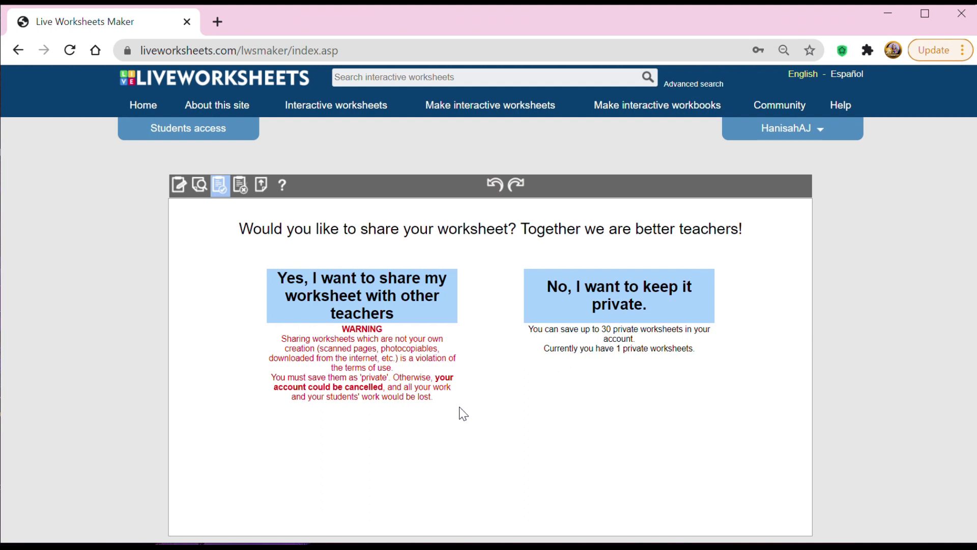
pyautogui.click(397, 309)
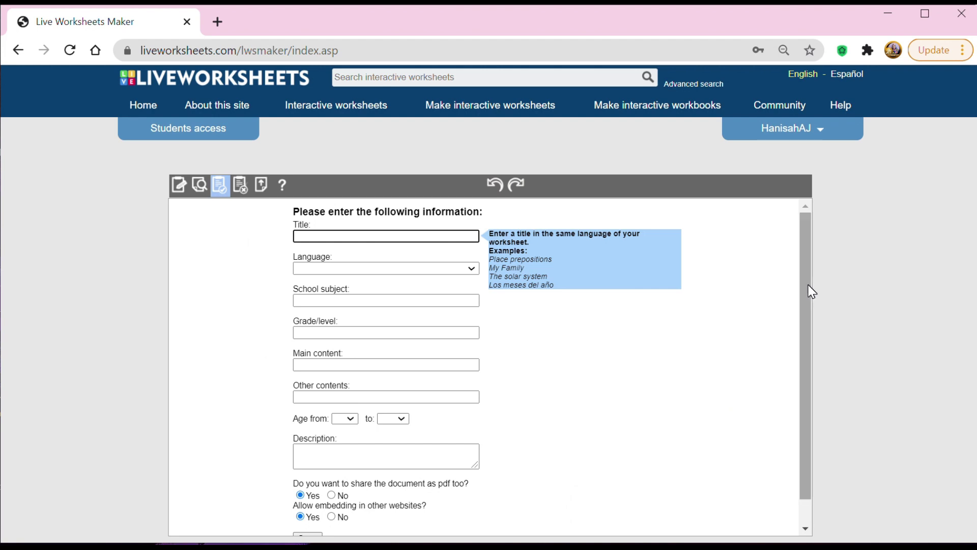
# Step: Fill in the worksheet information with title Bentuk, language Malay and school subject Matematik
pyautogui.moveTo(809, 290); pyautogui.dragTo(808, 334)
pyautogui.moveTo(803, 299); pyautogui.dragTo(800, 263)
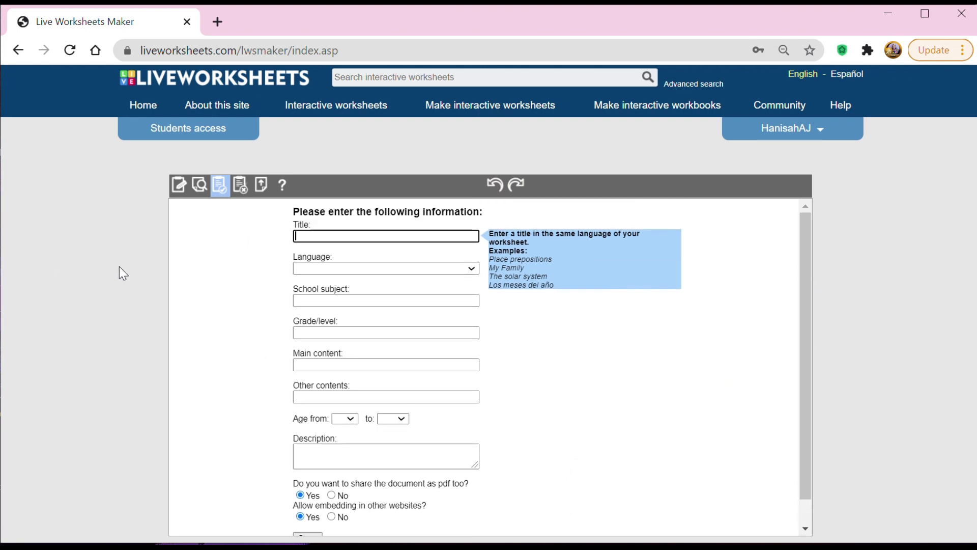
pyautogui.click(377, 236)
pyautogui.write('Bentuk')
pyautogui.click(386, 268)
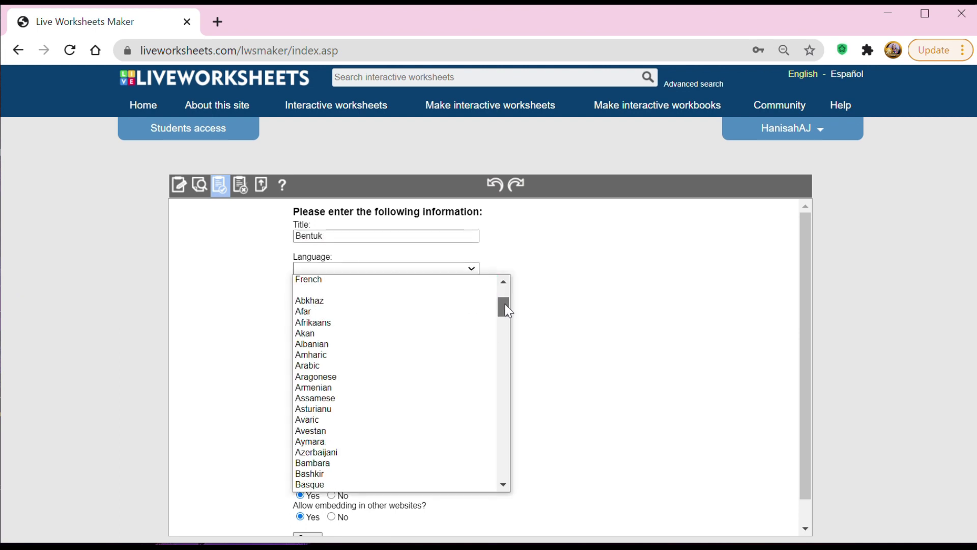
pyautogui.write('Malay')
pyautogui.press('Return')
pyautogui.press('Tab')
pyautogui.write('Matematik')
pyautogui.press('Tab')
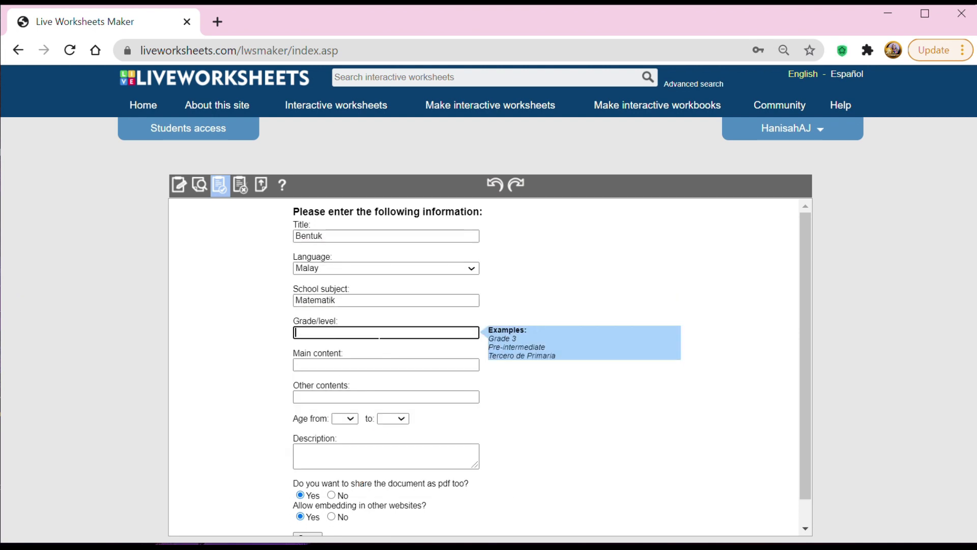
# Step: Set the worksheet's grade/level to Tahap 1 and its main content to Padankan Bentuk
pyautogui.write('Ta')
pyautogui.press('BackSpace')
pyautogui.press('BackSpace')
pyautogui.write('Tahun 1')
pyautogui.press('BackSpace')
pyautogui.press('BackSpace')
pyautogui.press('BackSpace')
pyautogui.press('BackSpace')
pyautogui.write('ap 1')
pyautogui.press('Tab')
pyautogui.write('Padankan Bentuk')
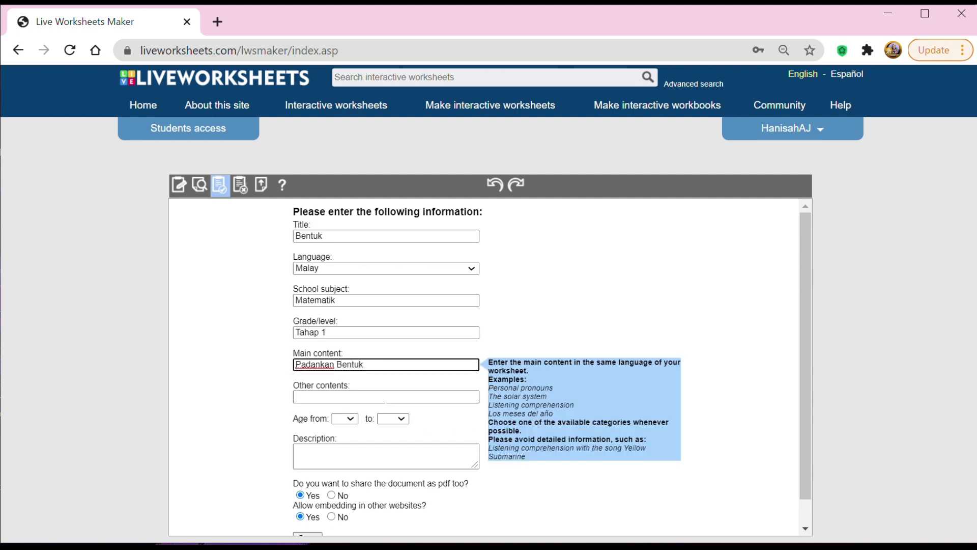
# Step: Enter Bentuk objek as the other contents and set the age range from 7 to 9
pyautogui.click(386, 398)
pyautogui.write('Bentuk objek')
pyautogui.click(350, 418)
pyautogui.click(345, 276)
pyautogui.click(400, 419)
pyautogui.click(396, 297)
# Step: Enter the description "padankan objek dengan bentuknya" and save the worksheet information
pyautogui.click(401, 450)
pyautogui.write('padana')
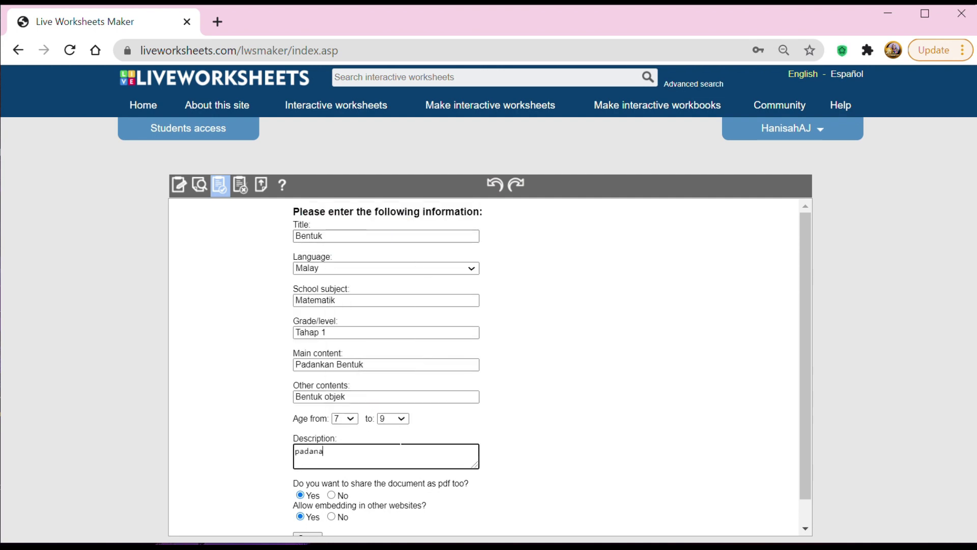
pyautogui.press('BackSpace')
pyautogui.write('kan objek dengan bentuknya')
pyautogui.scroll(-1, 587, 446)
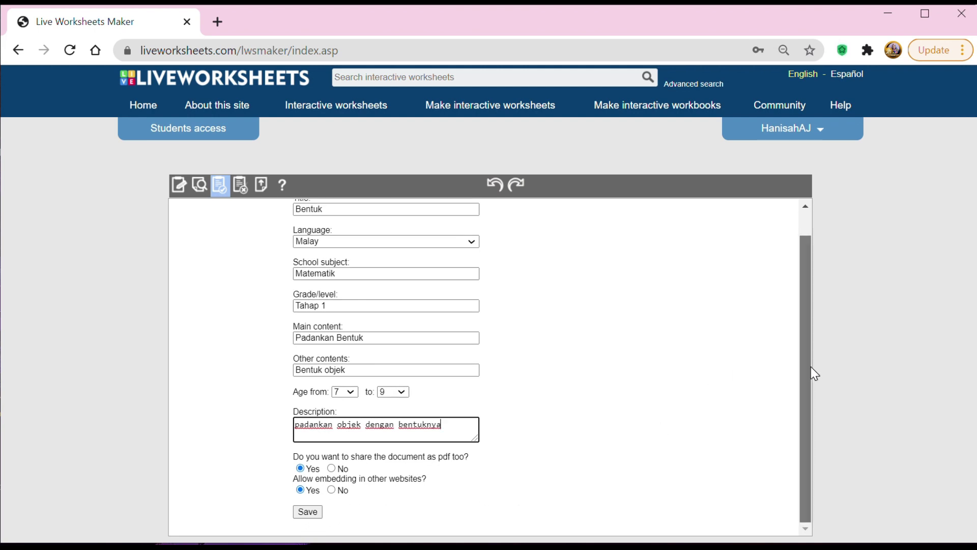
pyautogui.scroll(1, 811, 366)
pyautogui.scroll(-1, 806, 302)
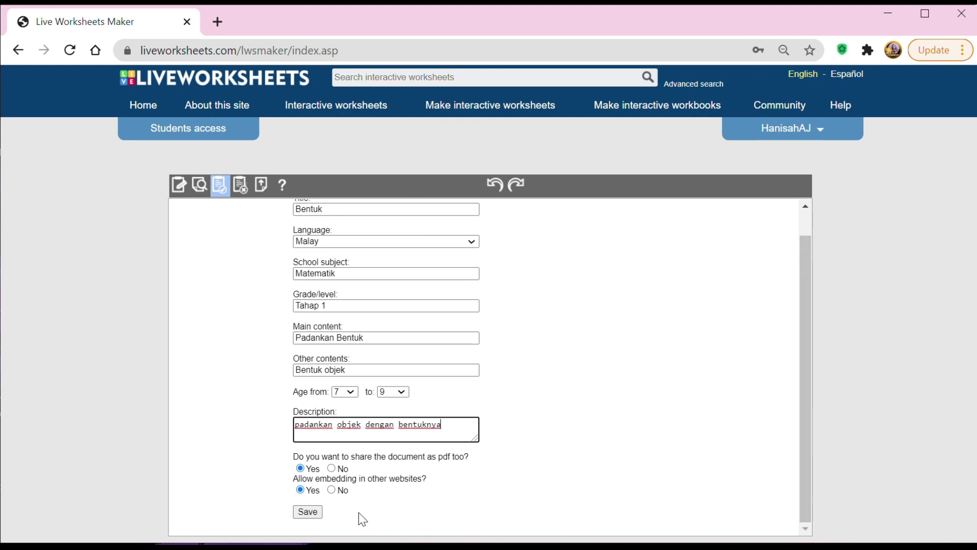
pyautogui.click(307, 513)
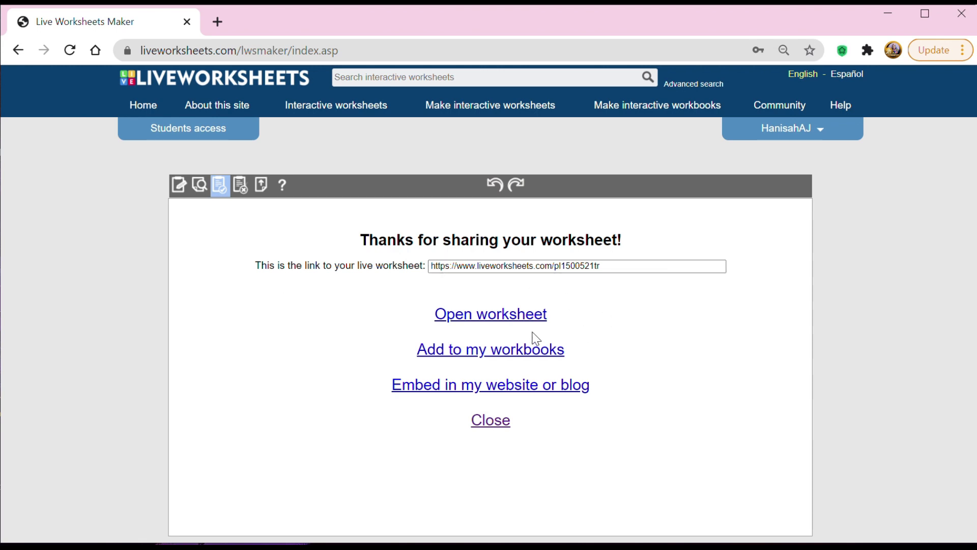
# Step: Open the newly shared Bentuk worksheet and look over its matching exercise
pyautogui.click(506, 319)
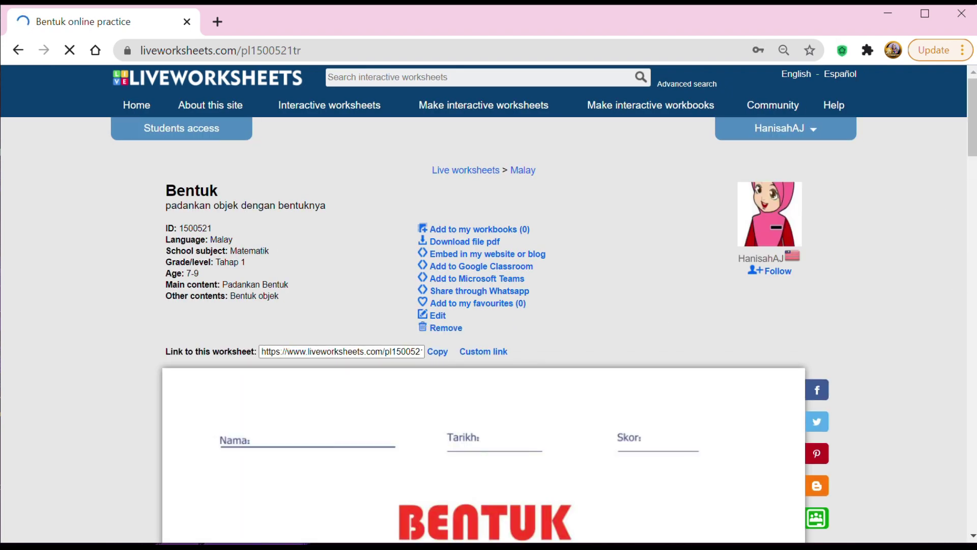
pyautogui.moveTo(972, 117)
pyautogui.mouseDown()
pyautogui.moveTo(972, 283)
pyautogui.moveTo(972, 114)
pyautogui.mouseUp()
pyautogui.moveTo(972, 137); pyautogui.dragTo(972, 187)
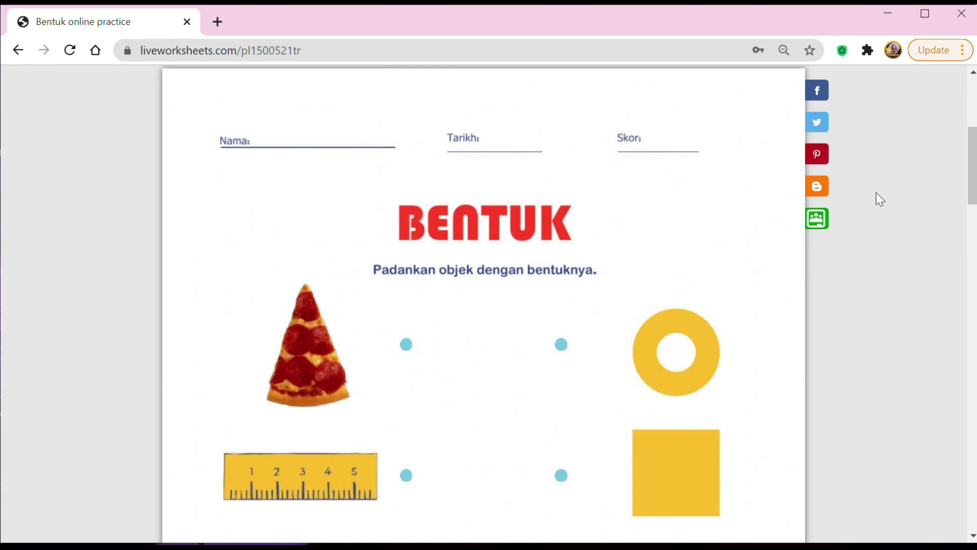
pyautogui.moveTo(972, 148); pyautogui.dragTo(973, 156)
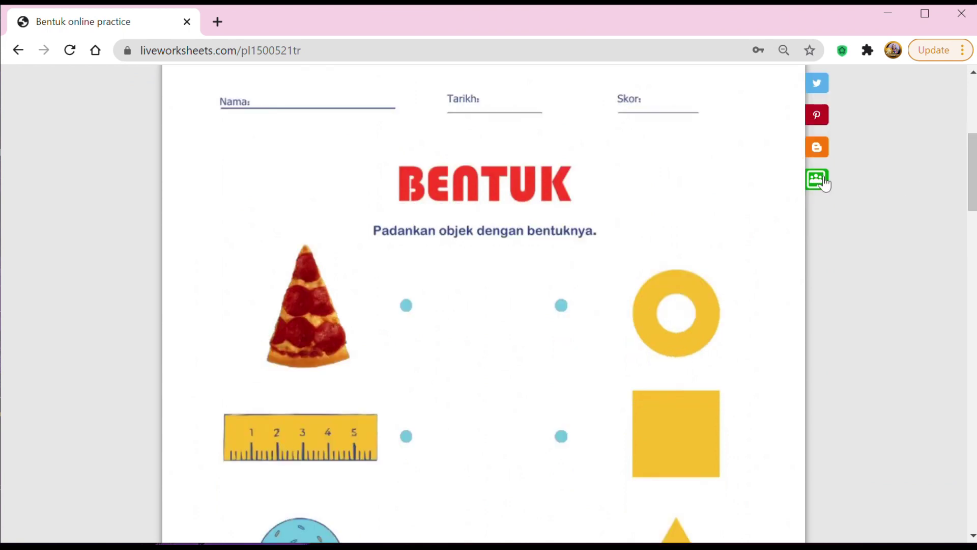
pyautogui.moveTo(406, 305)
pyautogui.mouseDown()
pyautogui.moveTo(501, 447)
pyautogui.moveTo(407, 230)
pyautogui.moveTo(520, 389)
pyautogui.moveTo(484, 404)
pyautogui.moveTo(407, 312)
pyautogui.mouseUp()
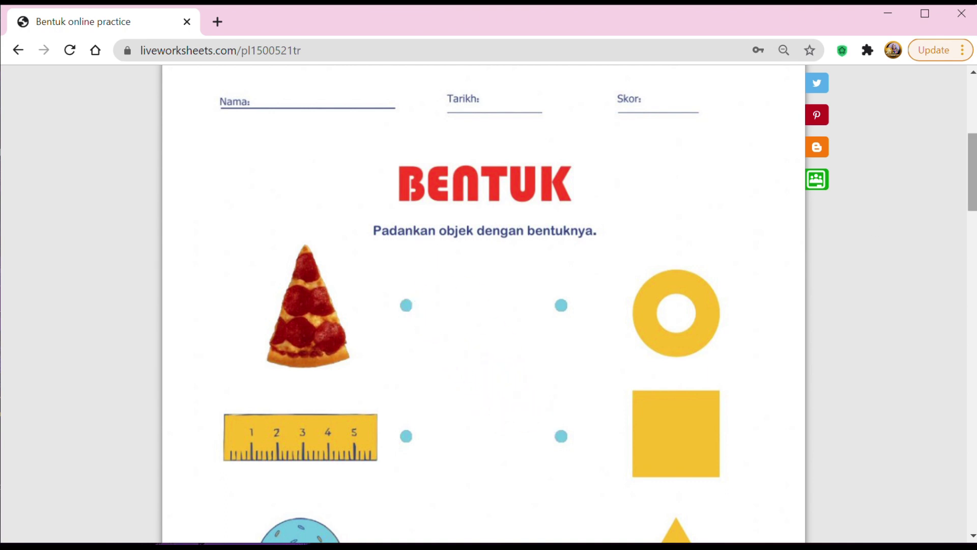
pyautogui.moveTo(972, 172); pyautogui.dragTo(973, 199)
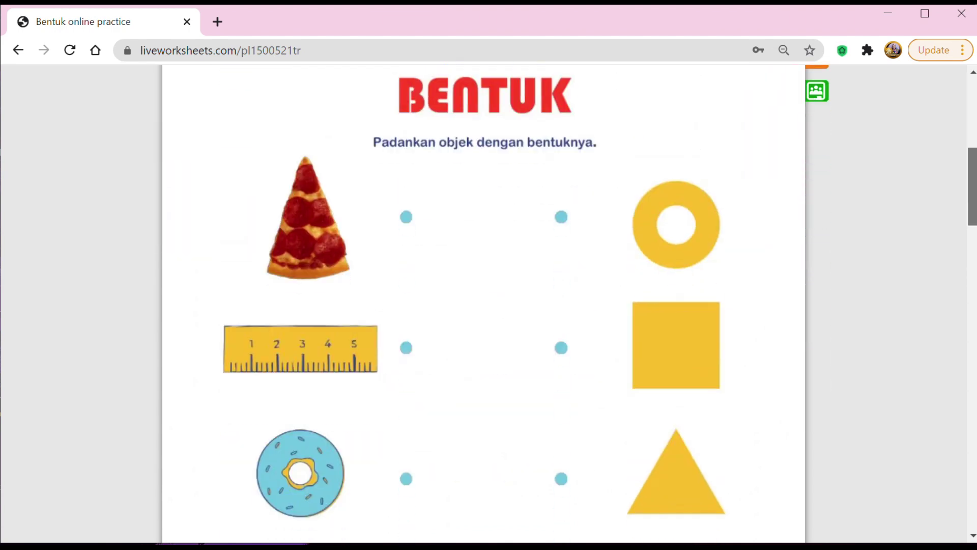
pyautogui.scroll(-2, 883, 183)
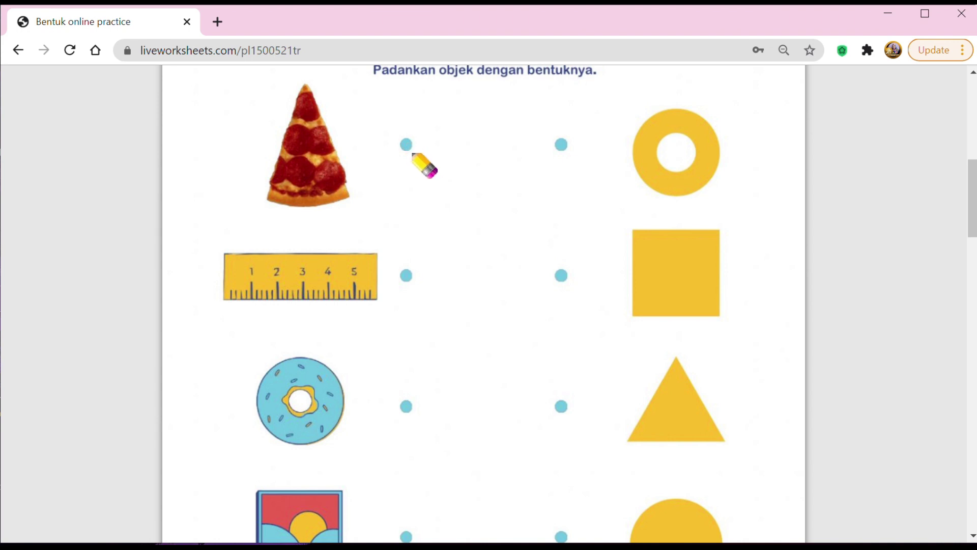
# Step: Connect the pizza to the triangle, donut to ring, picture to square, ruler to rectangle and clock to circle
pyautogui.moveTo(410, 156)
pyautogui.mouseDown()
pyautogui.moveTo(513, 370)
pyautogui.moveTo(561, 406)
pyautogui.mouseUp()
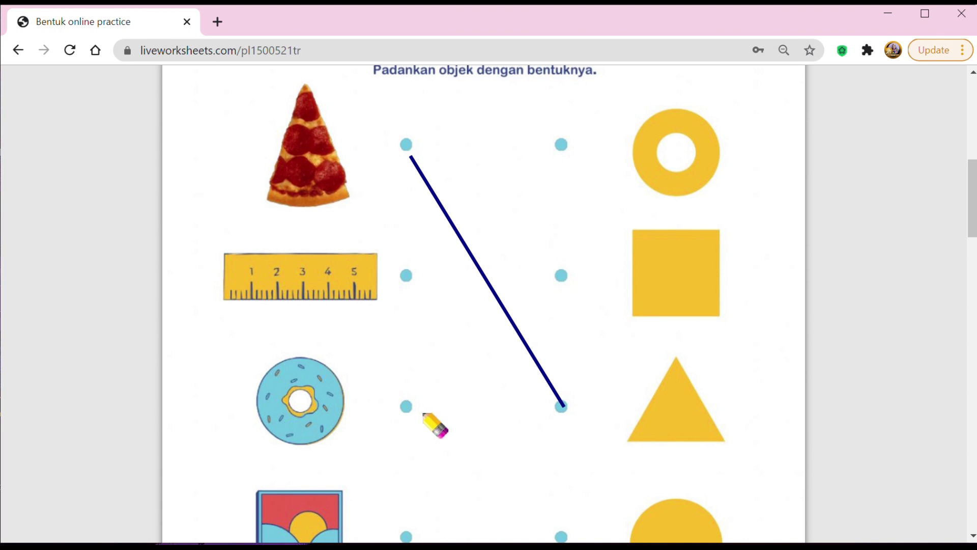
pyautogui.moveTo(414, 398); pyautogui.dragTo(563, 144)
pyautogui.moveTo(420, 511); pyautogui.dragTo(563, 276)
pyautogui.moveTo(410, 279)
pyautogui.mouseDown()
pyautogui.moveTo(551, 542)
pyautogui.moveTo(560, 497)
pyautogui.mouseUp()
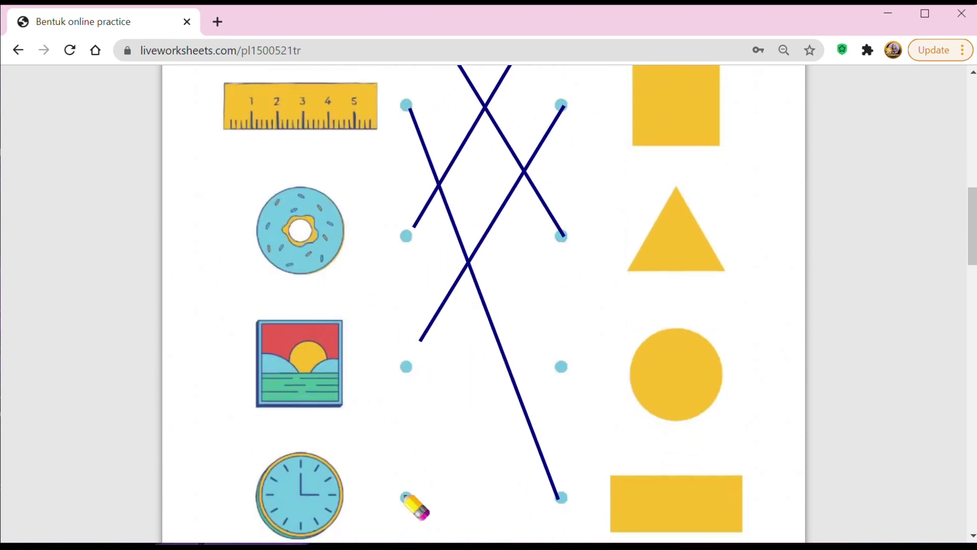
pyautogui.moveTo(407, 495); pyautogui.dragTo(561, 367)
# Step: Finish the exercise, examine the fields of the form for emailing answers to the teacher, and cancel it
pyautogui.scroll(-5, 429, 337)
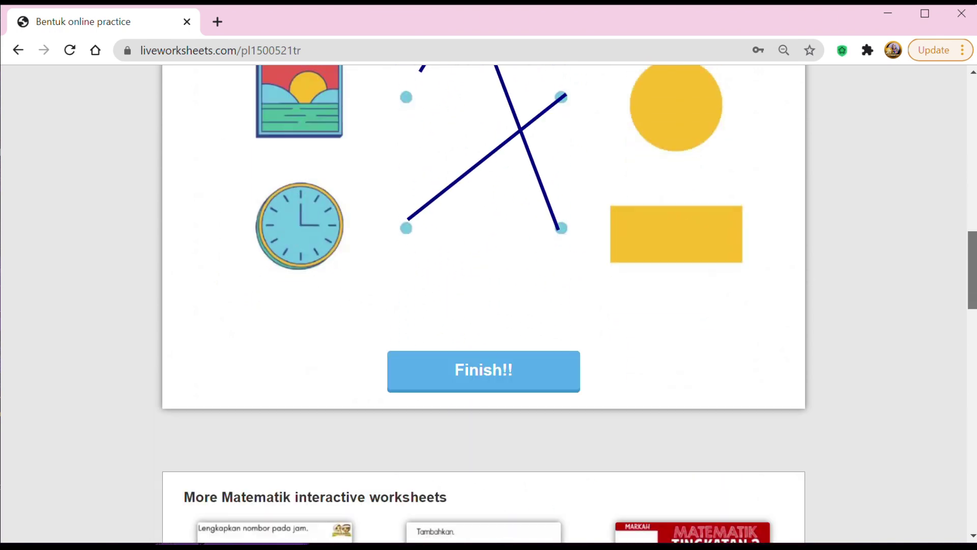
pyautogui.click(472, 380)
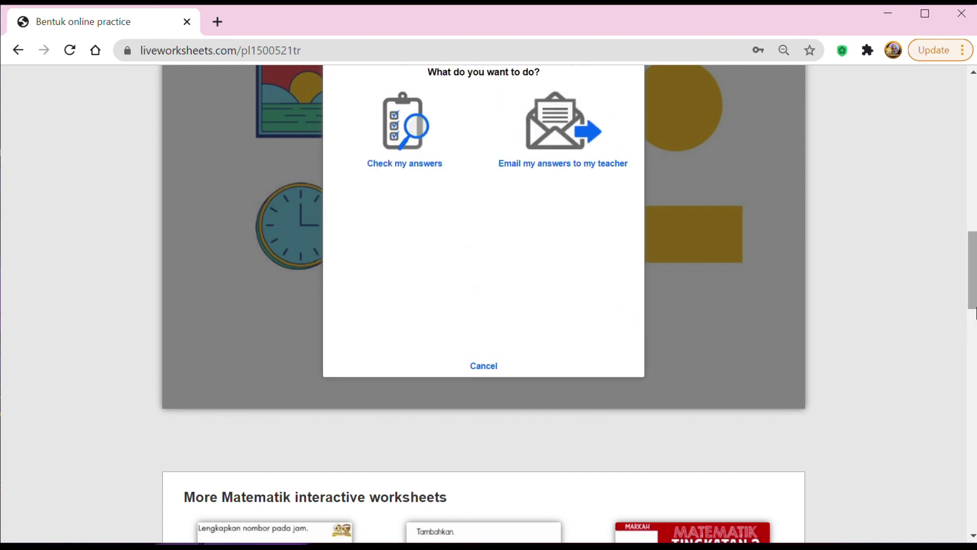
pyautogui.moveTo(973, 301)
pyautogui.mouseDown()
pyautogui.moveTo(973, 267)
pyautogui.moveTo(972, 284)
pyautogui.mouseUp()
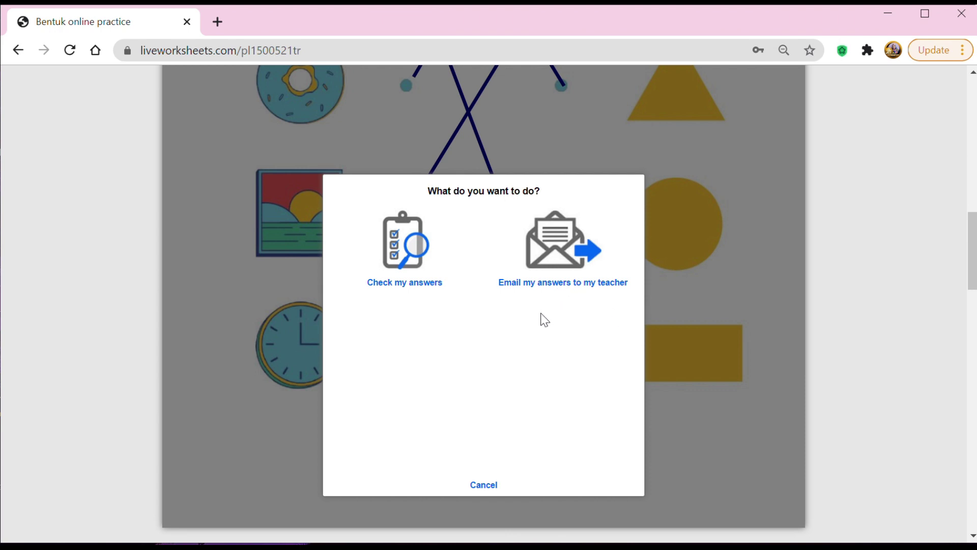
pyautogui.click(545, 288)
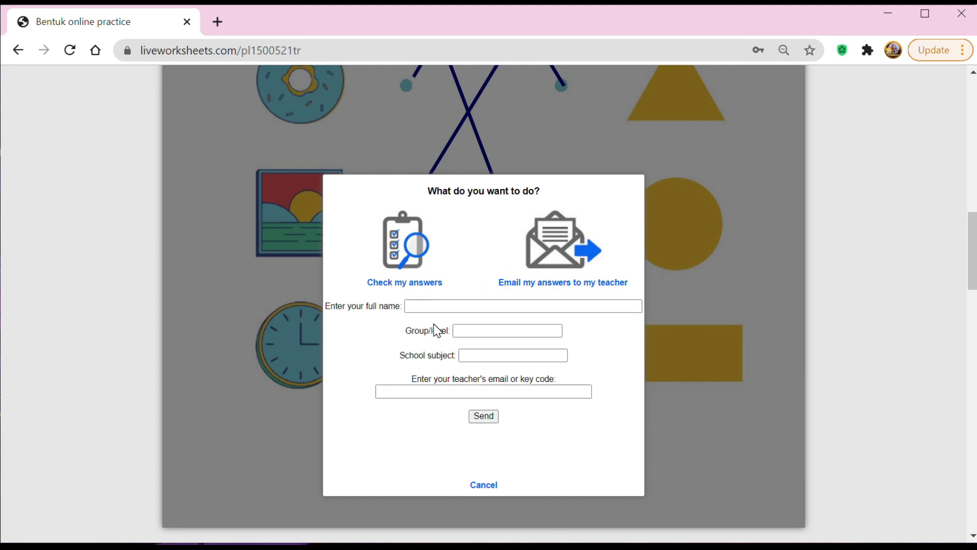
pyautogui.click(413, 305)
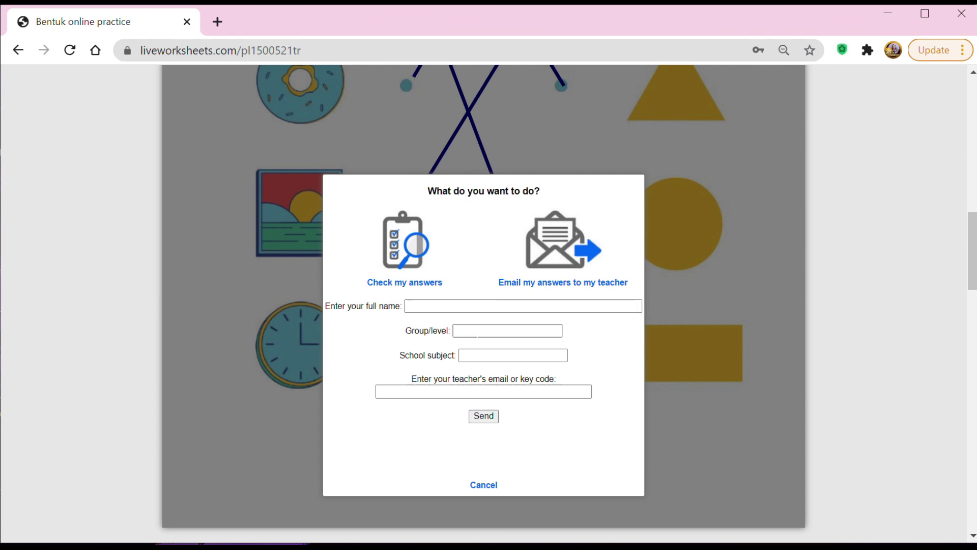
pyautogui.click(463, 355)
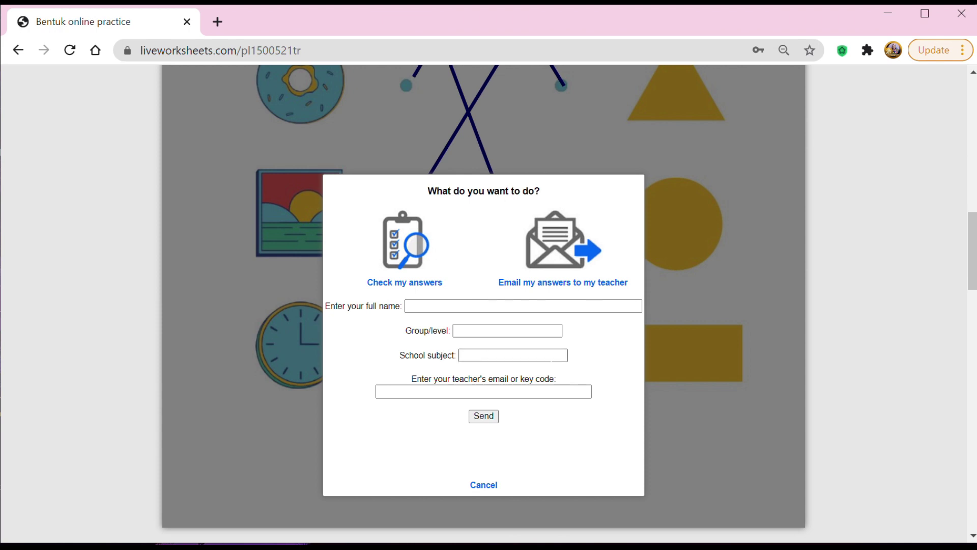
pyautogui.click(423, 388)
pyautogui.click(491, 489)
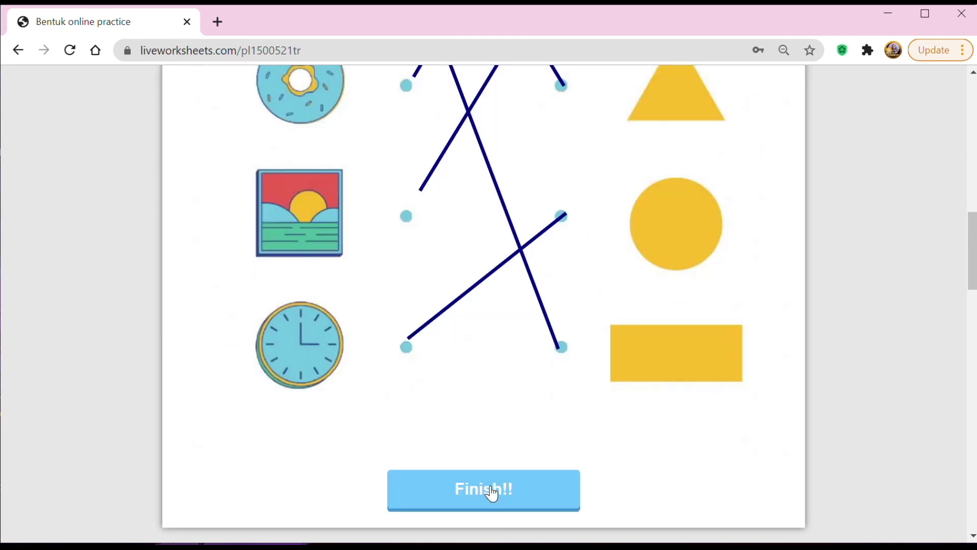
pyautogui.scroll(15, 492, 490)
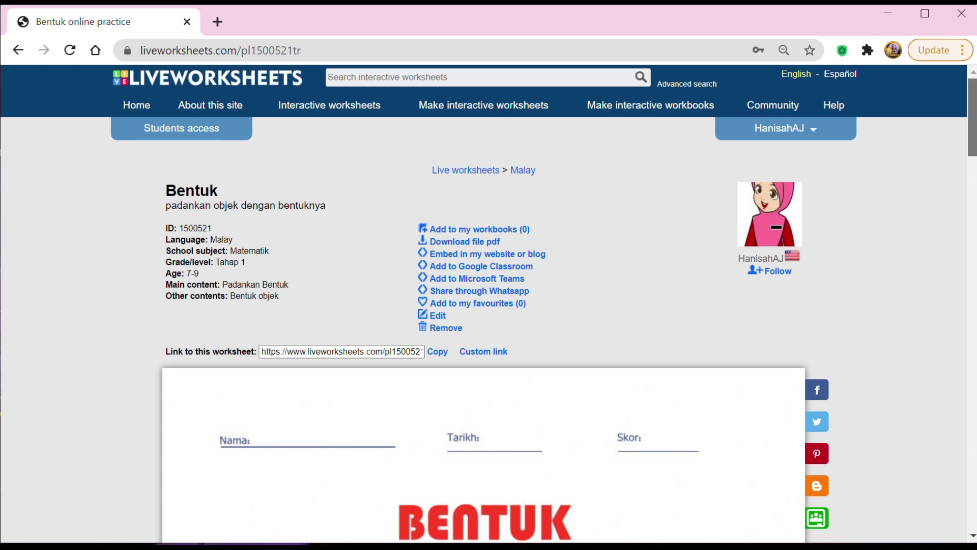
pyautogui.click(802, 131)
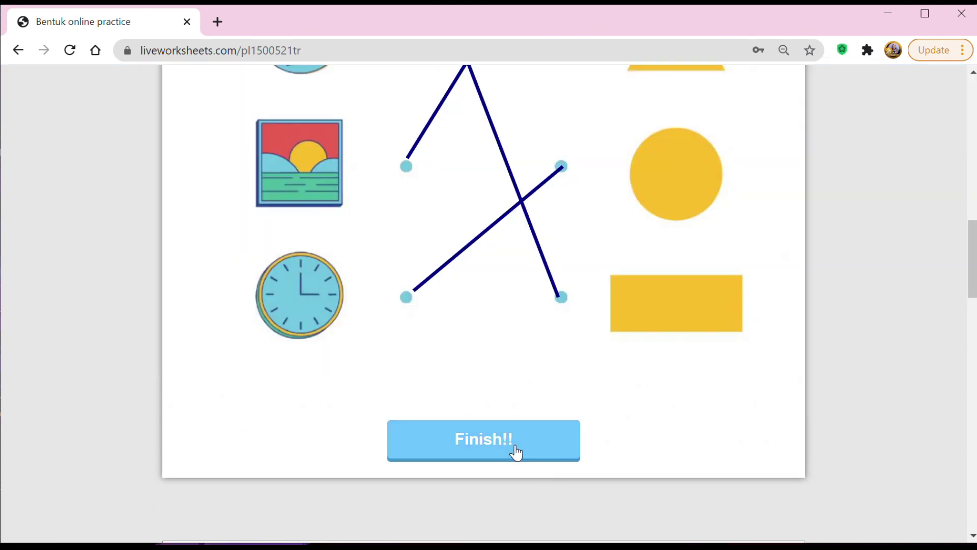
# Step: Finish the exercise, choose to email the answers to the teacher, and enter the student's full name and level Tahun 2
pyautogui.click(515, 451)
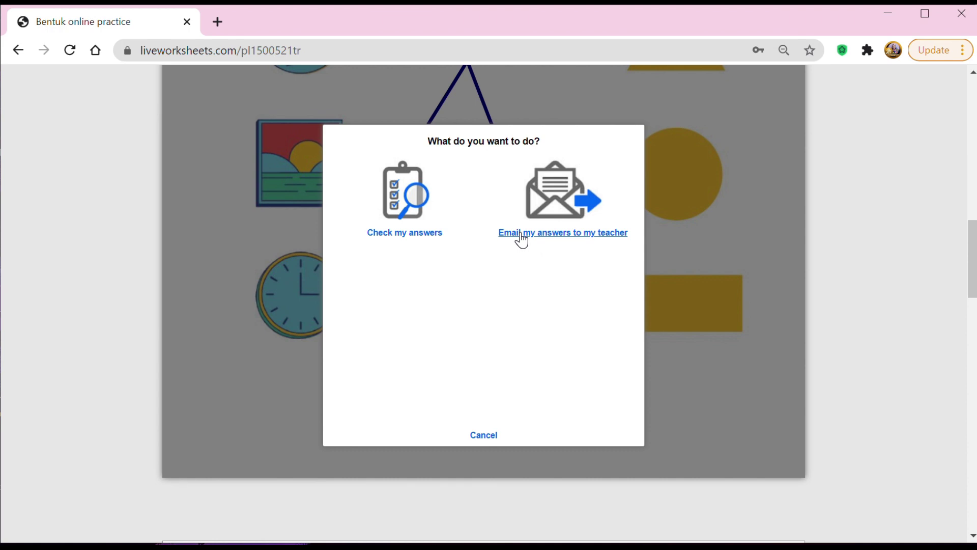
pyautogui.click(521, 239)
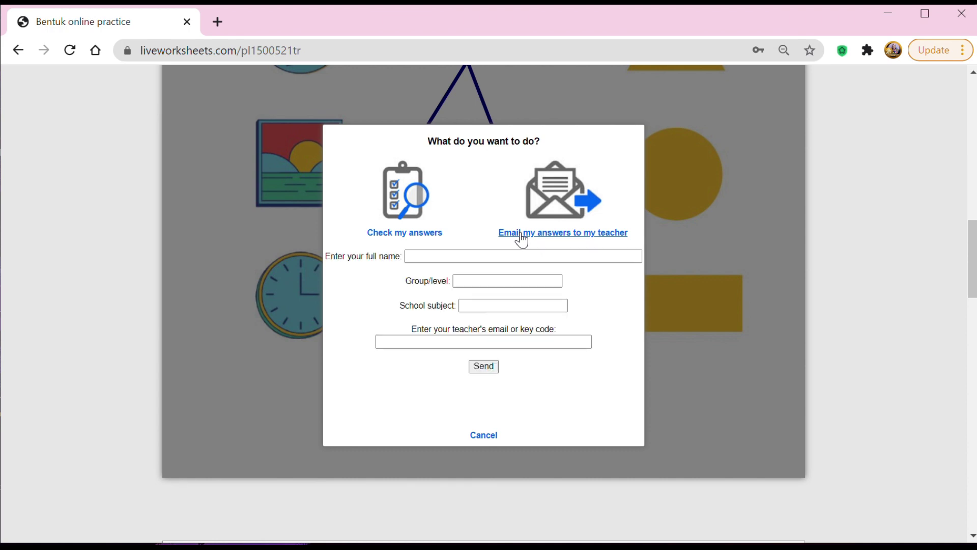
pyautogui.click(473, 257)
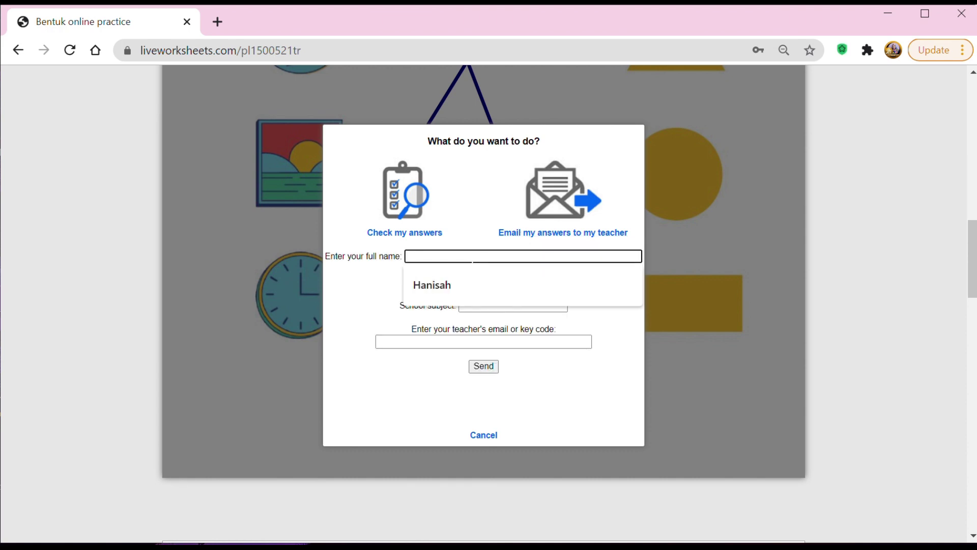
pyautogui.click(448, 283)
pyautogui.click(458, 280)
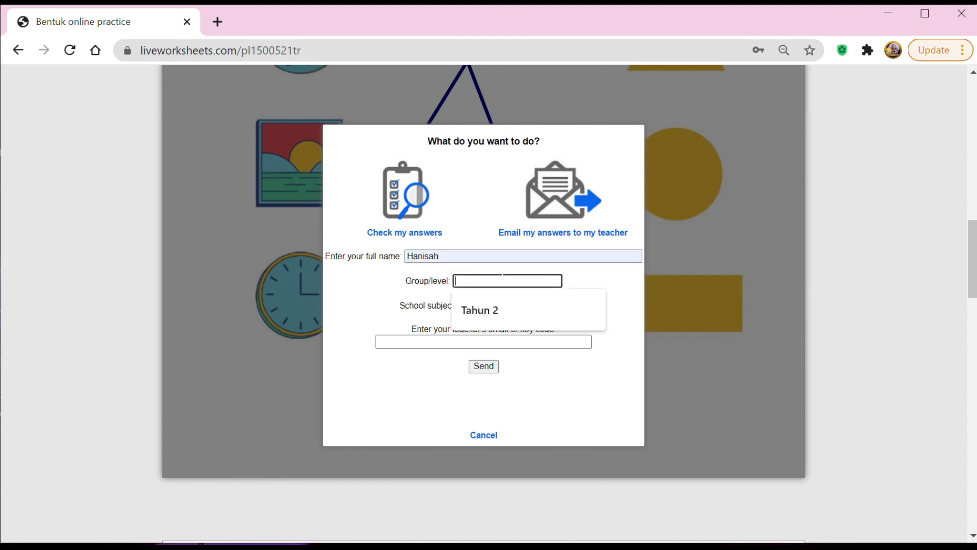
pyautogui.click(502, 311)
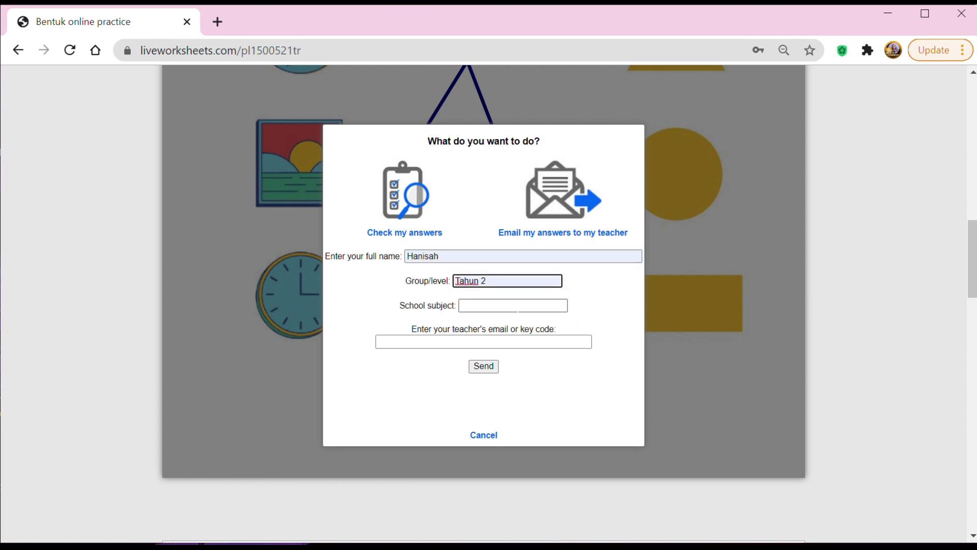
# Step: Set the school subject to Matematik, fill in the teacher's email, and send the answers
pyautogui.click(508, 305)
pyautogui.click(498, 329)
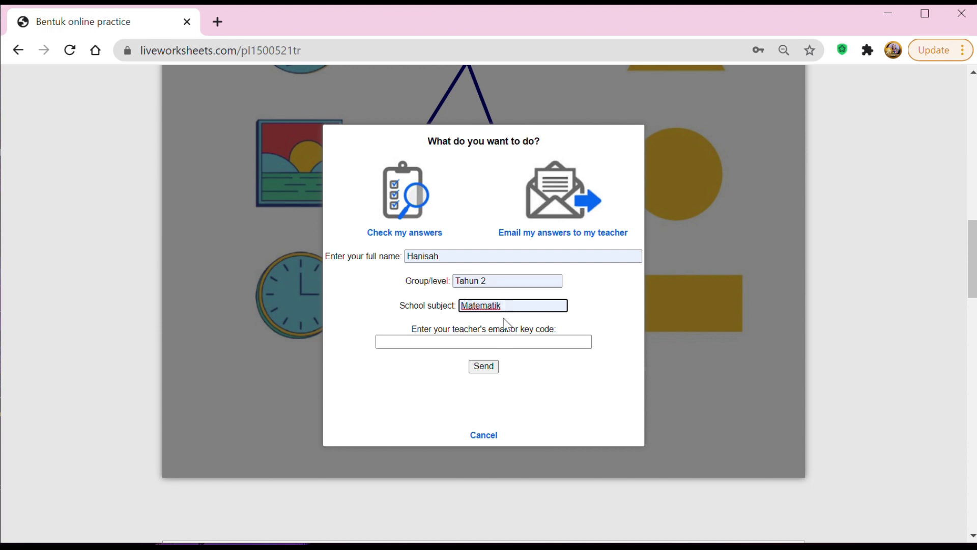
pyautogui.click(502, 341)
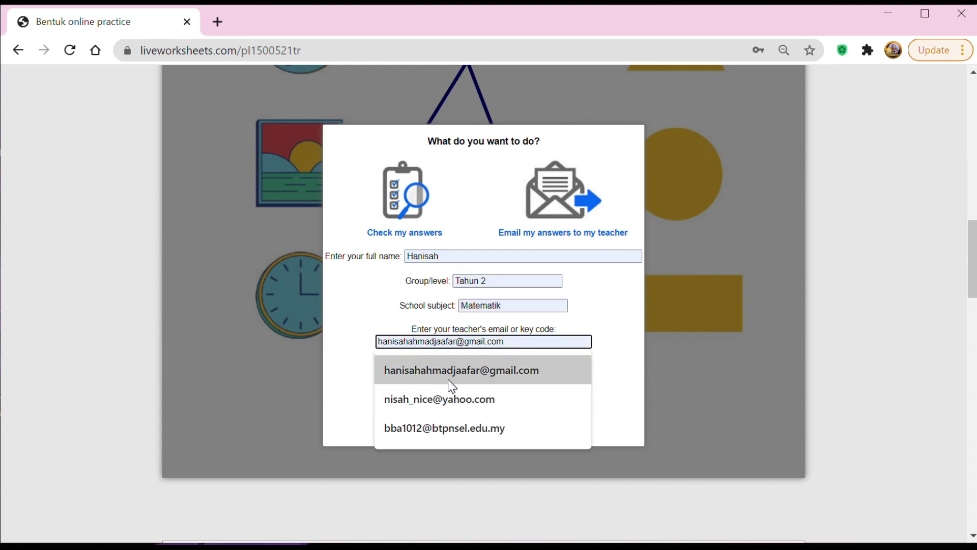
pyautogui.click(448, 379)
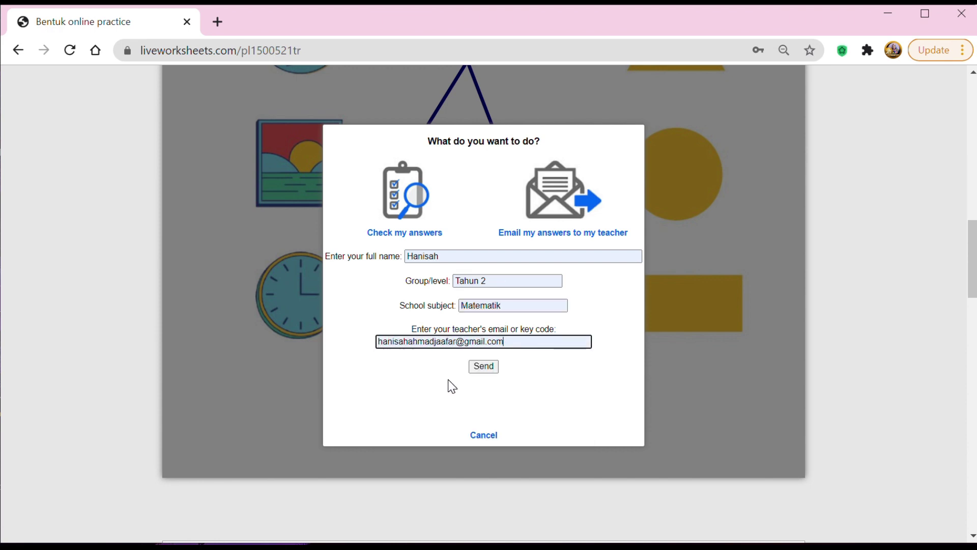
pyautogui.click(484, 366)
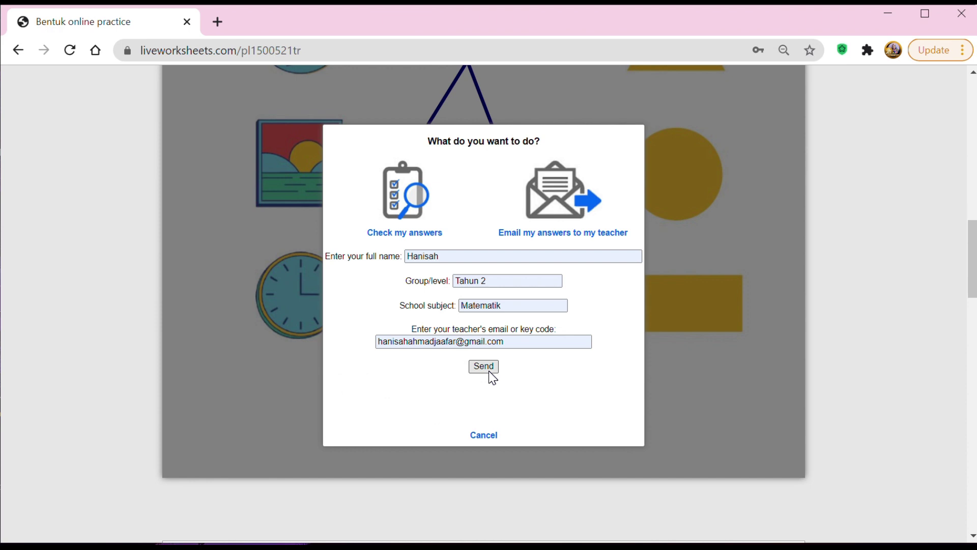
pyautogui.click(490, 364)
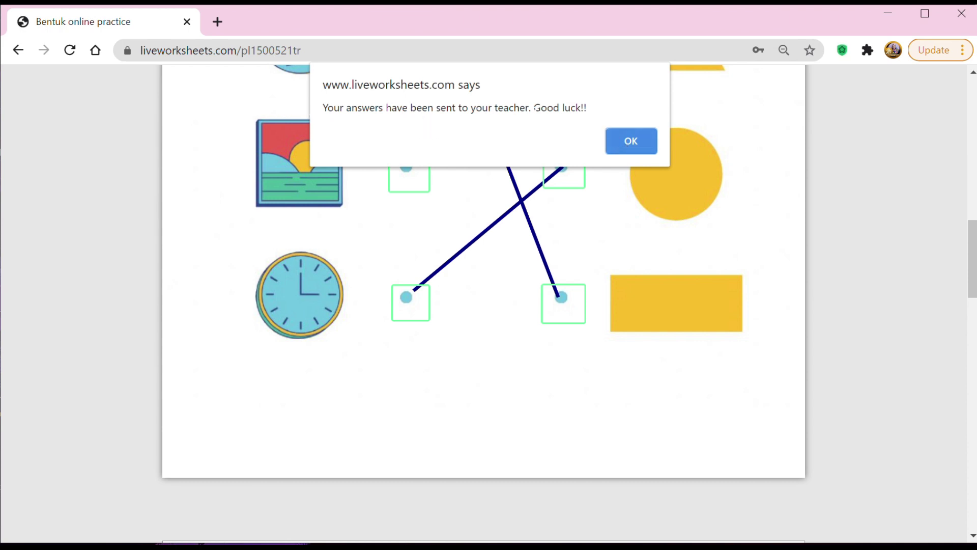
pyautogui.click(635, 136)
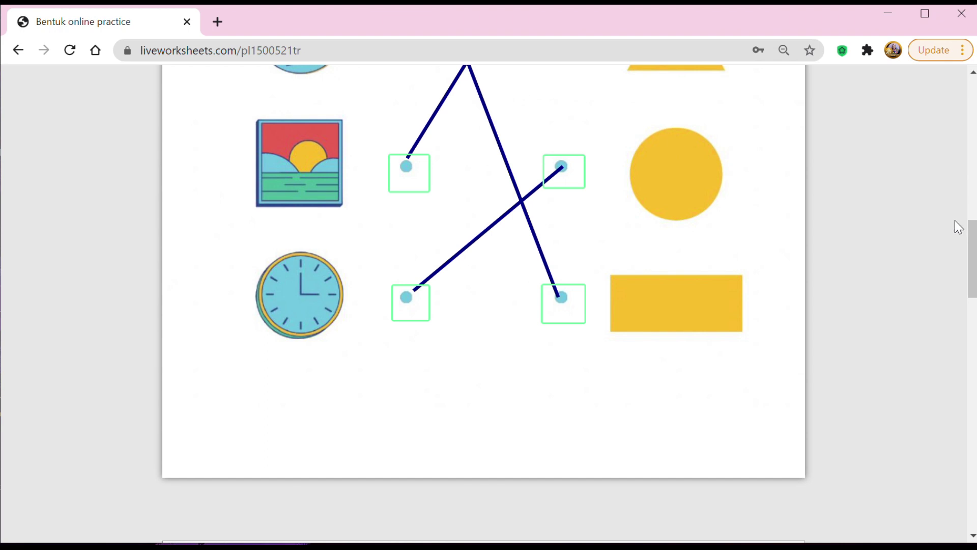
# Step: Check the score at the start of the worksheet and open the teacher account's notifications
pyautogui.moveTo(973, 252); pyautogui.dragTo(973, 110)
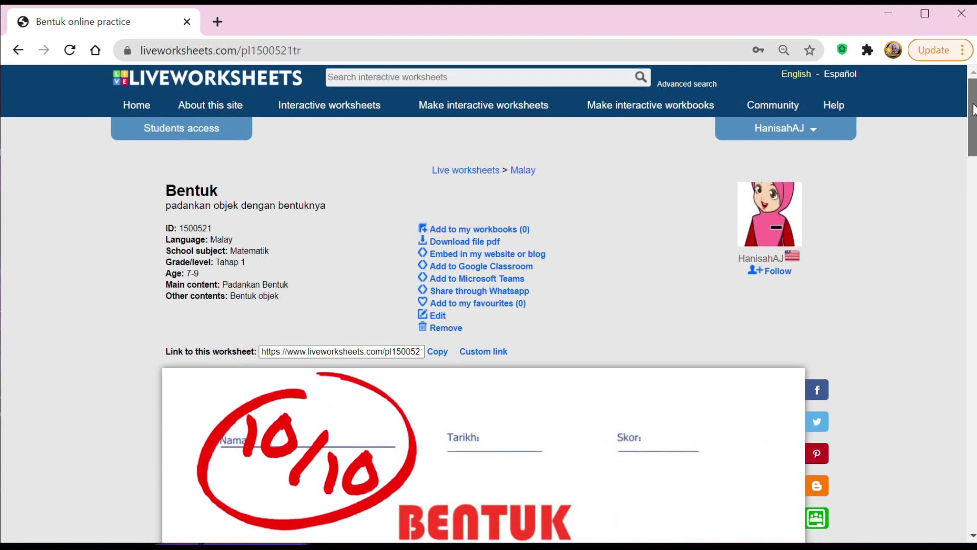
pyautogui.click(791, 134)
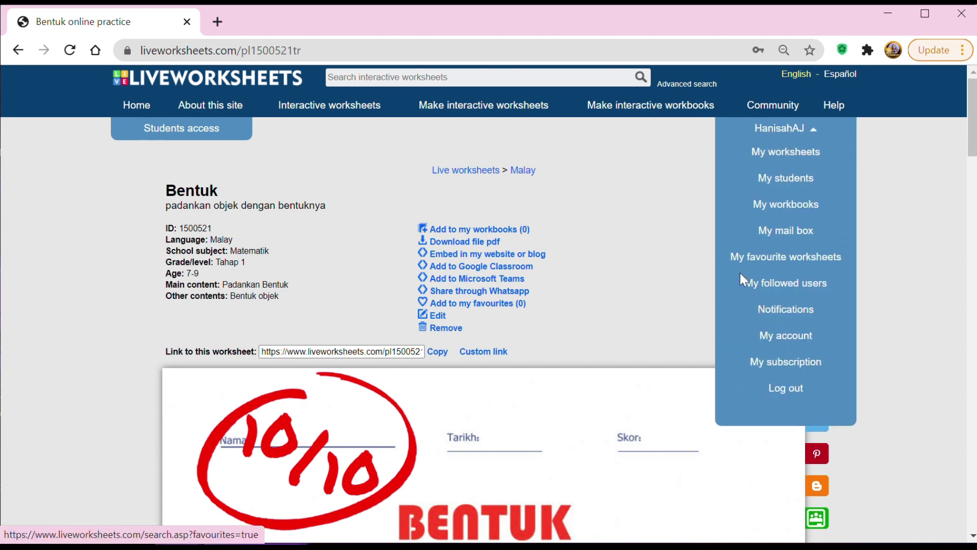
pyautogui.click(802, 314)
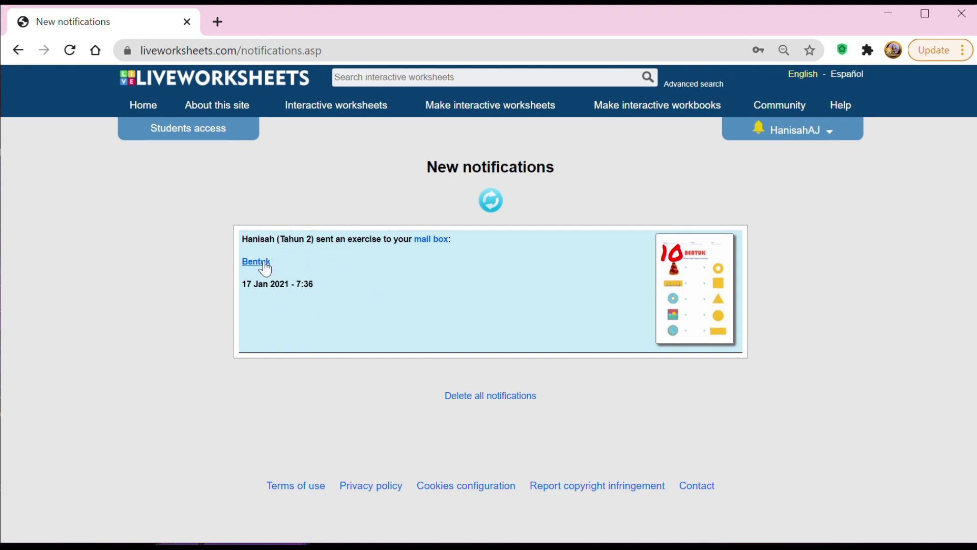
# Step: Open the student's submitted Bentuk exercise from the notification and review the marked answers
pyautogui.click(705, 297)
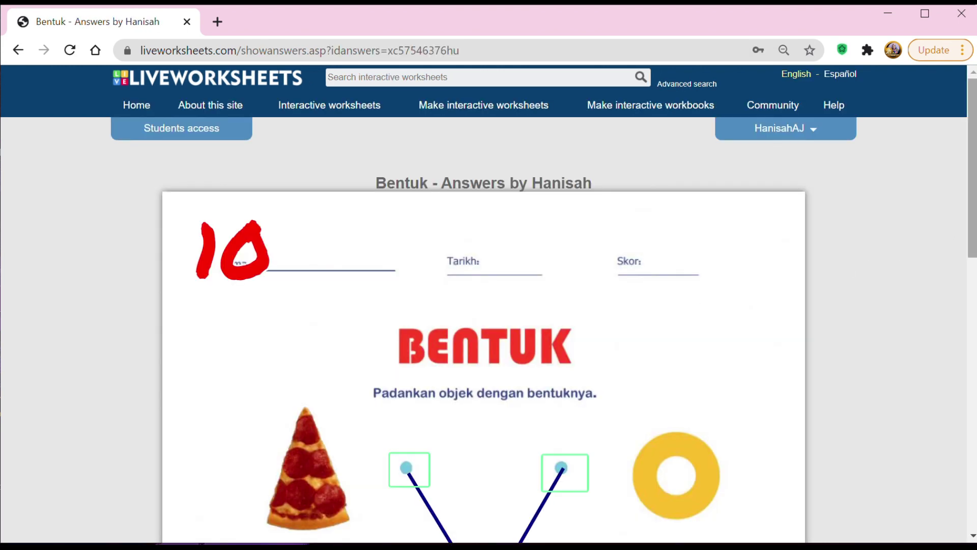
pyautogui.scroll(-15, 483, 305)
pyautogui.scroll(15, 484, 306)
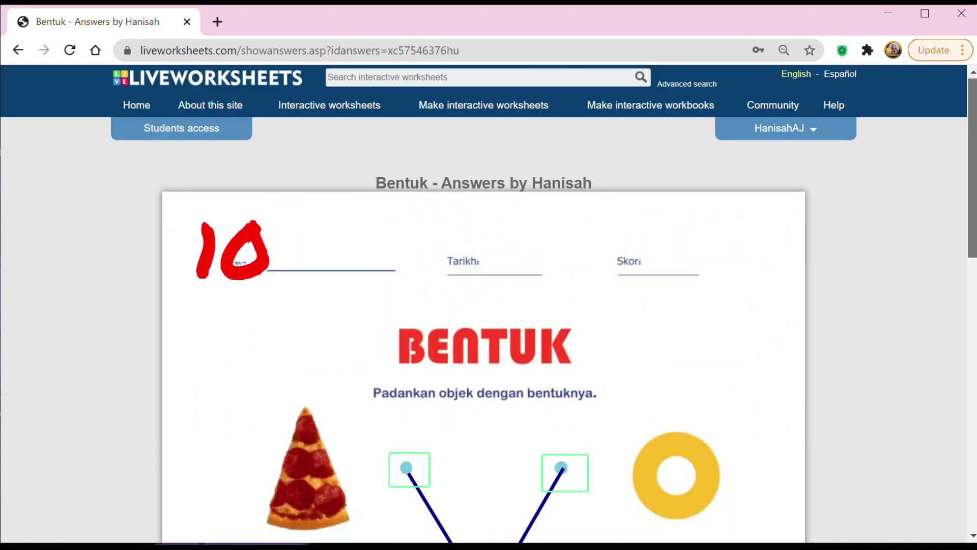